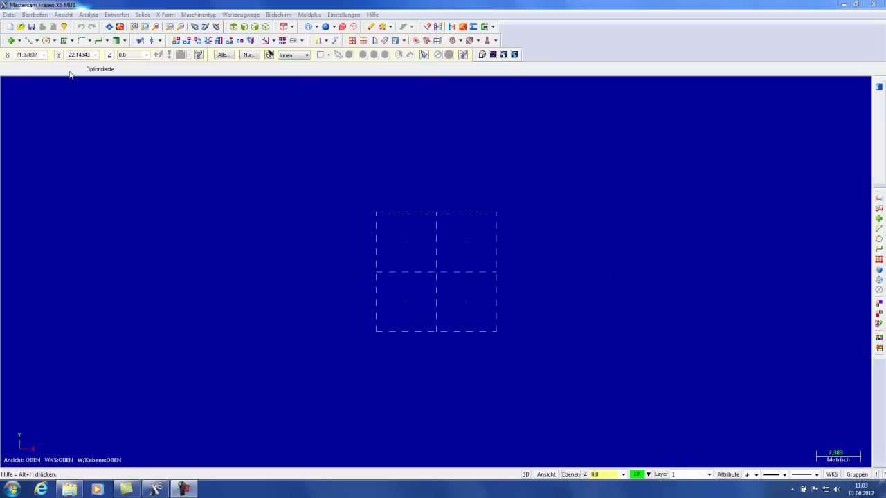
Step: Open Bogenmaske.MCX-6 from the X6 Workshop\Design folder
left_click(20, 26)
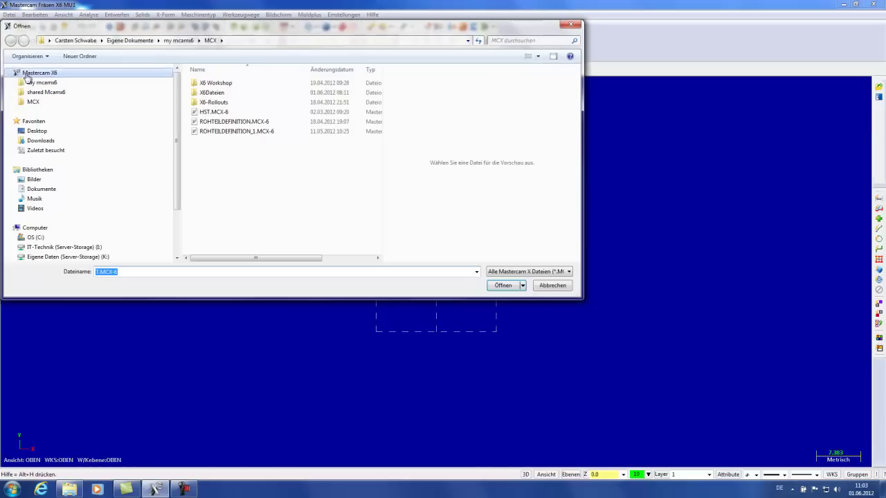
double_click(212, 84)
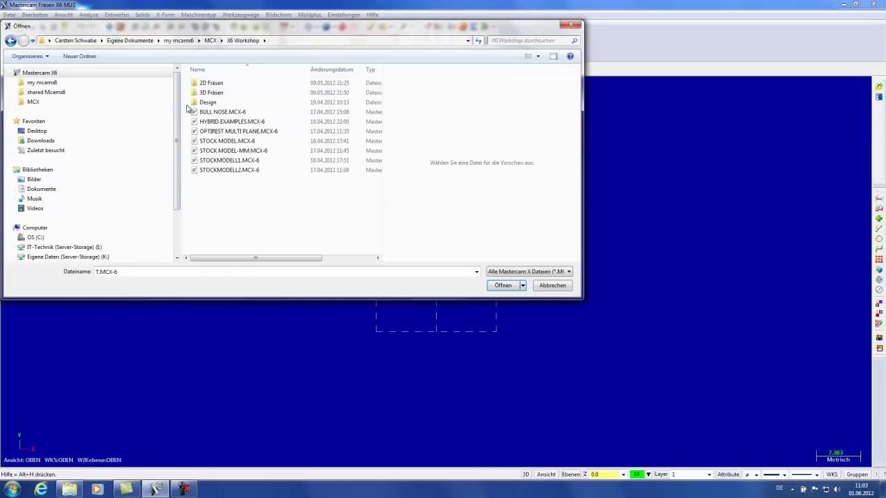
double_click(207, 102)
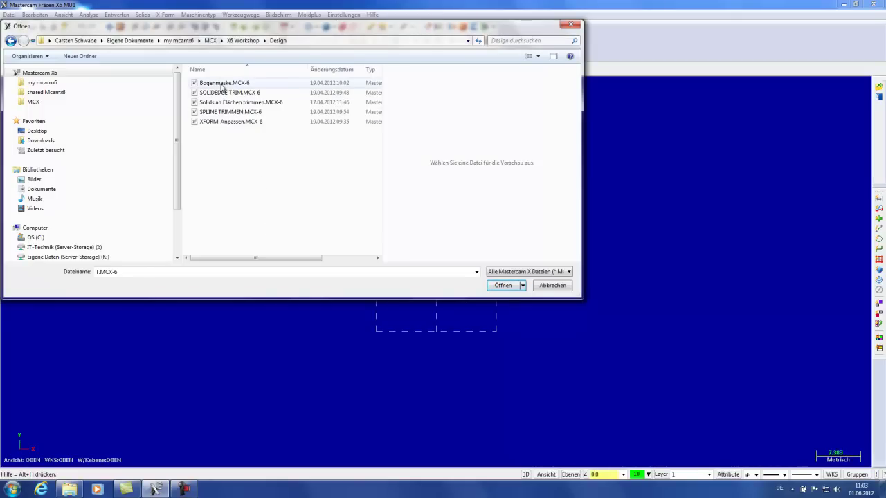
left_click(223, 85)
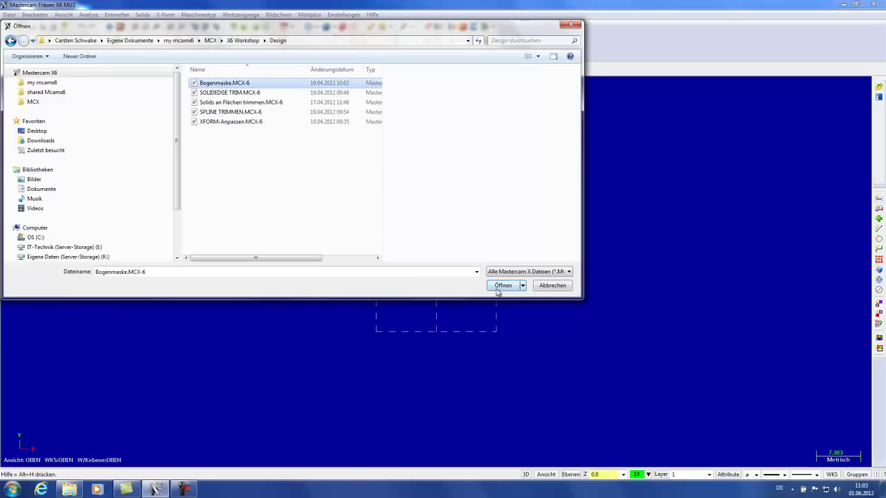
left_click(504, 285)
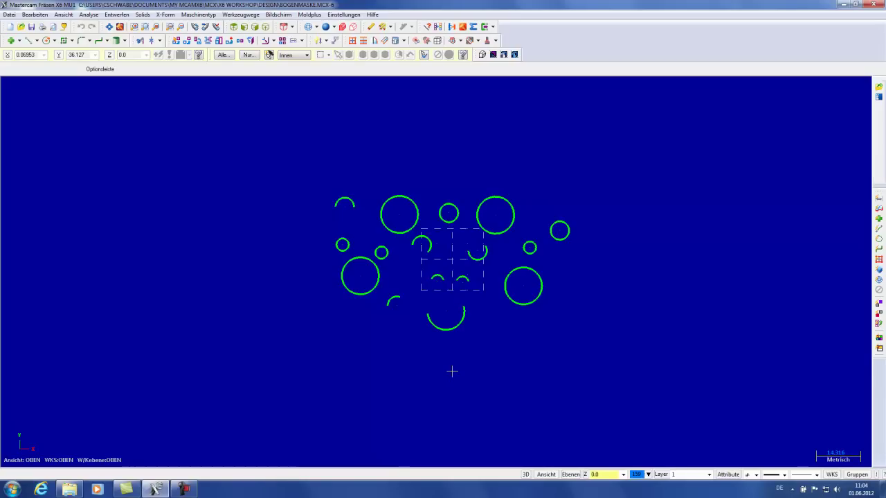
Step: Use the Alle... mask with Zusatz and Öffnung >= 150 to pick all circles and large arcs
right_click(637, 475)
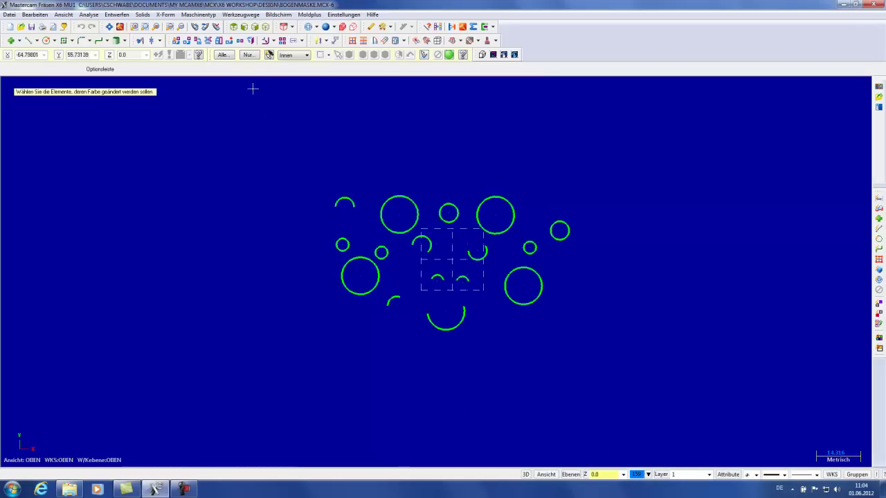
left_click(223, 55)
left_click(85, 139)
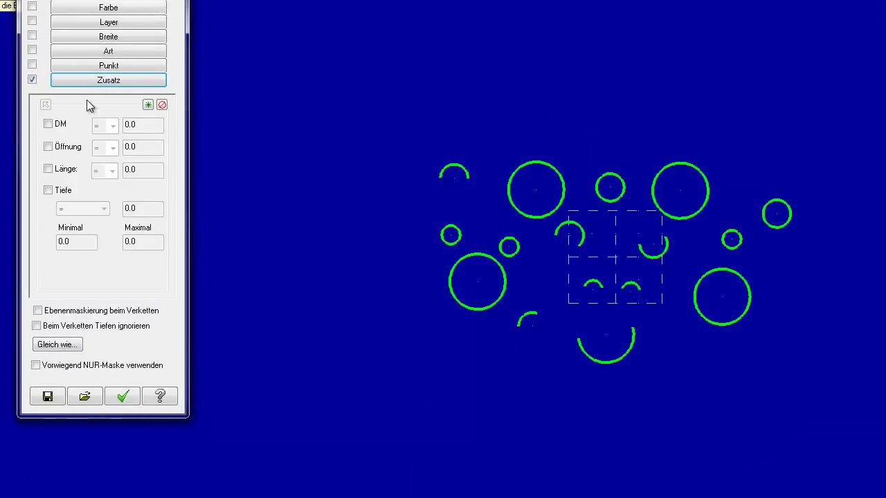
left_click(47, 147)
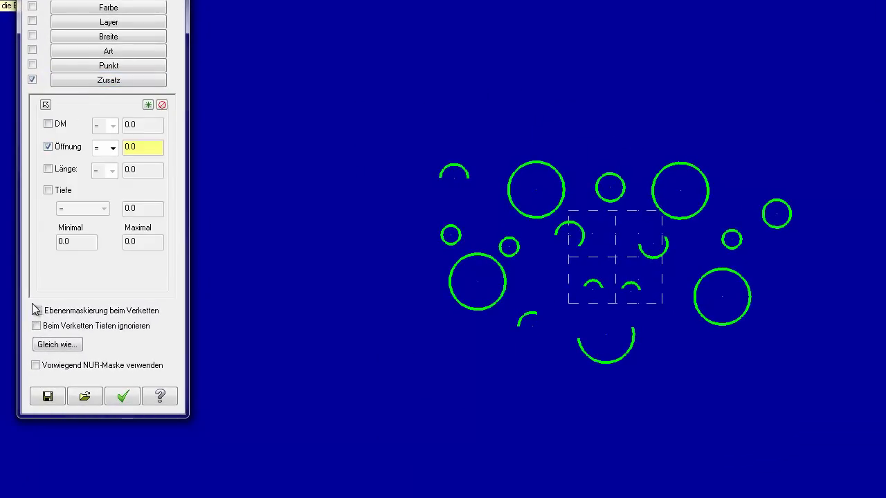
left_click(137, 147)
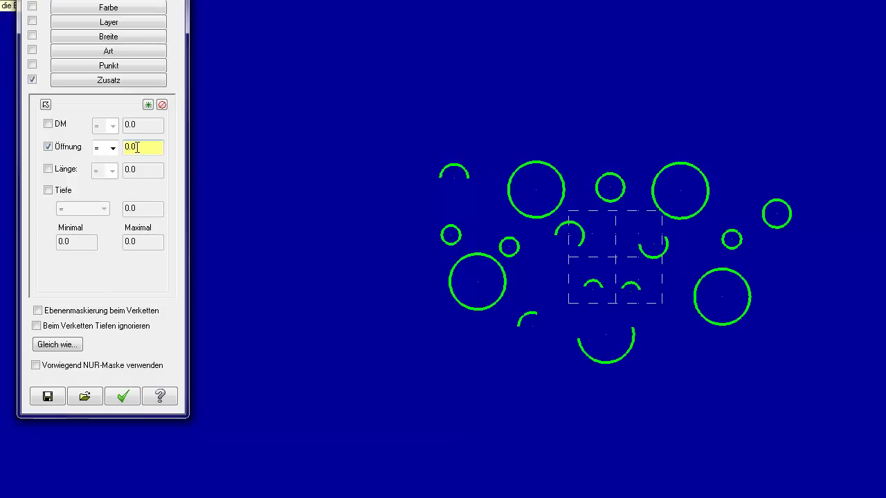
double_click(137, 146)
type("150")
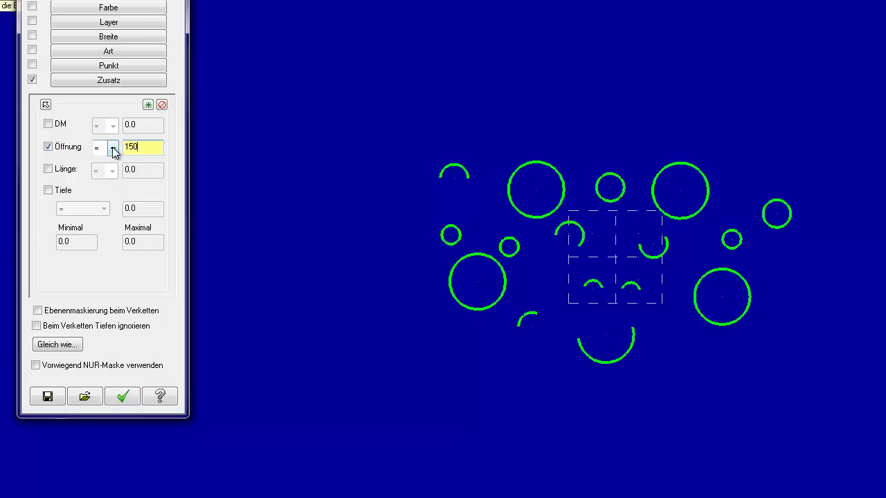
left_click(113, 148)
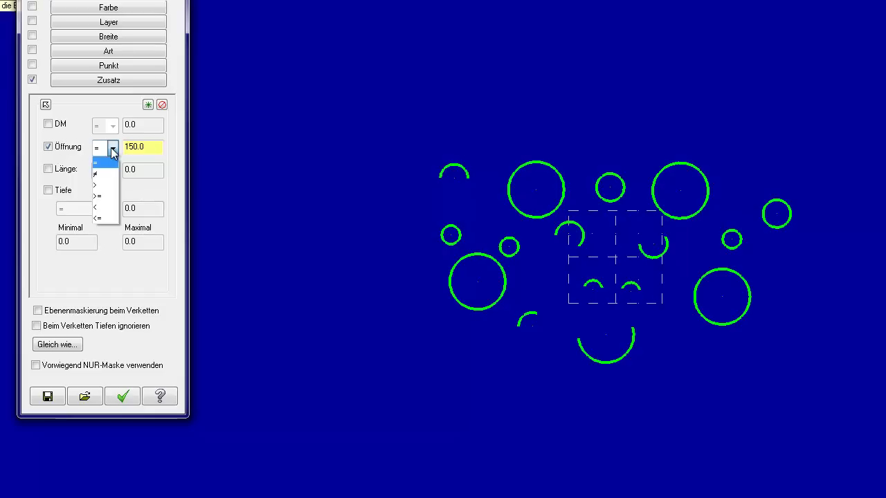
left_click(98, 197)
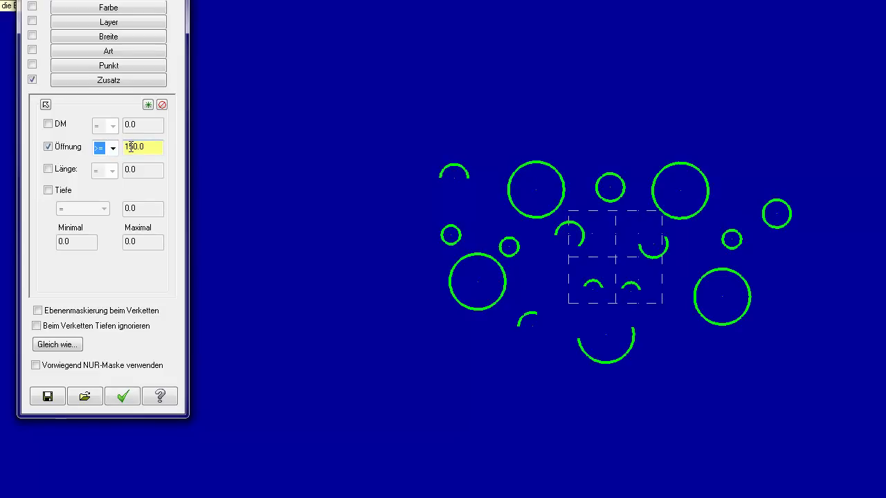
left_click(123, 395)
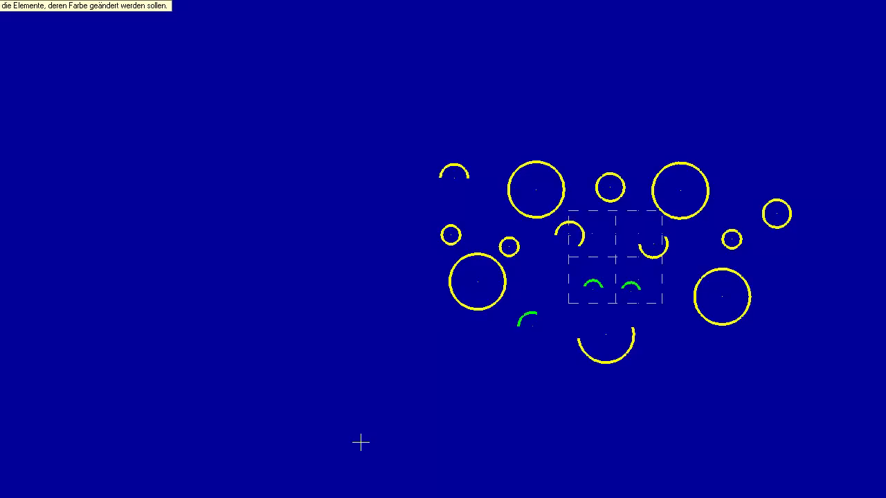
Step: Recolour the selected circles and large arcs red (colour 12)
right_click(360, 442)
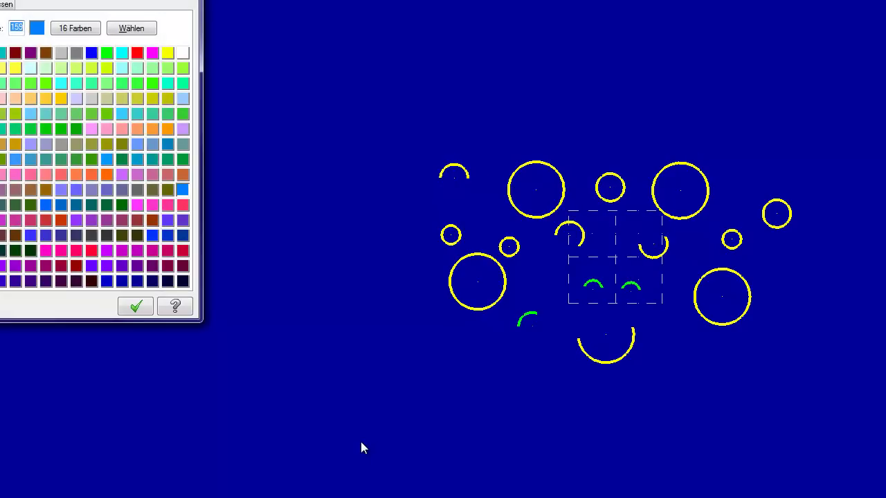
left_click(135, 54)
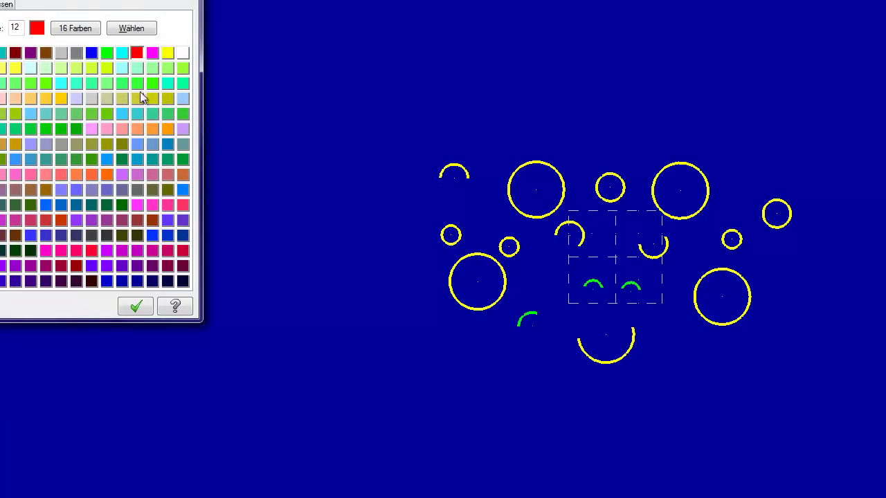
left_click(136, 305)
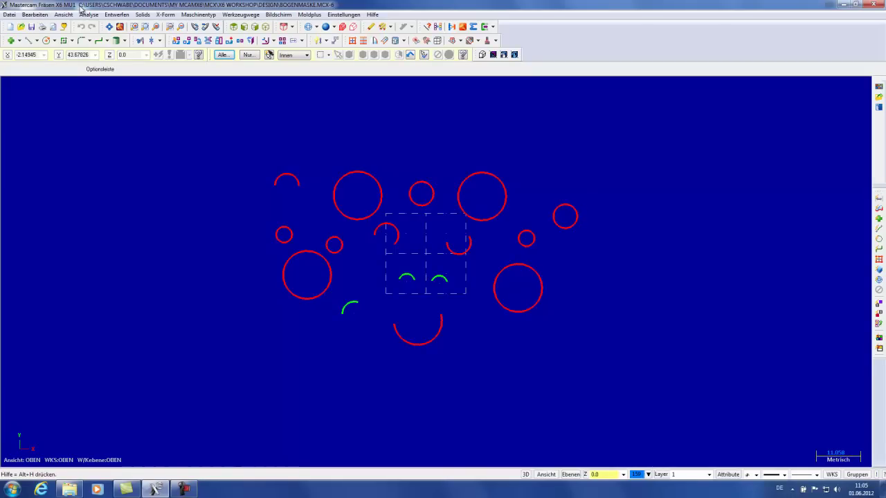
Step: Open SOLIDEDGE TRIM.MCX-6 without saving the recoloured drawing, and orbit to inspect it
left_click(21, 26)
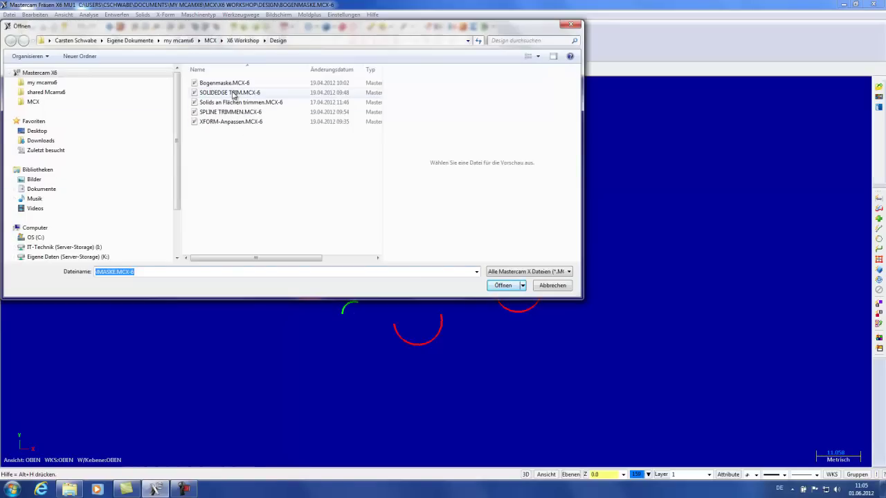
left_click(234, 93)
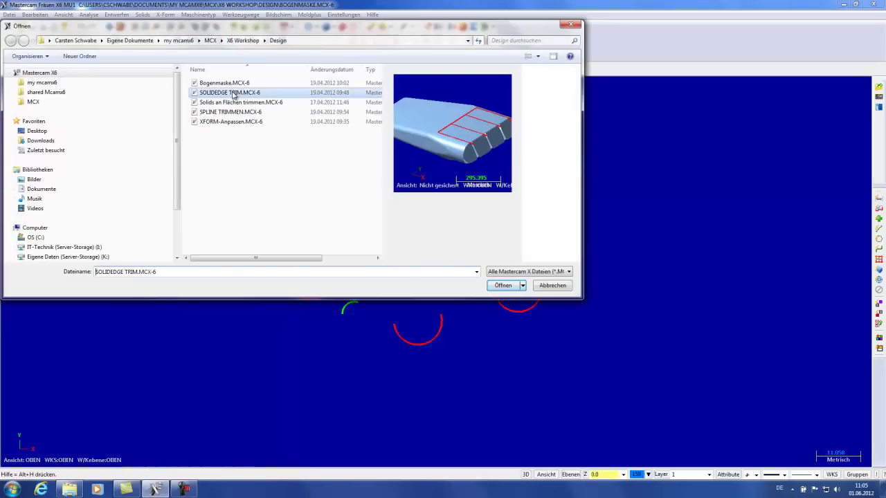
left_click(504, 287)
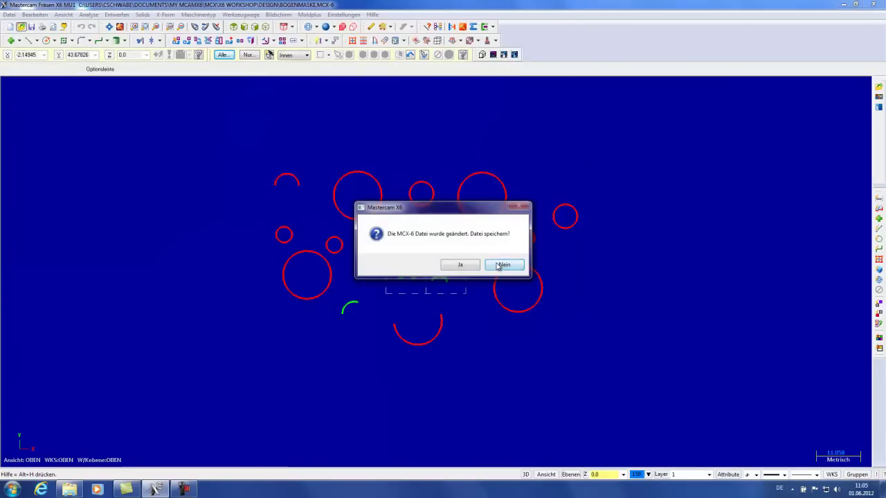
left_click(503, 265)
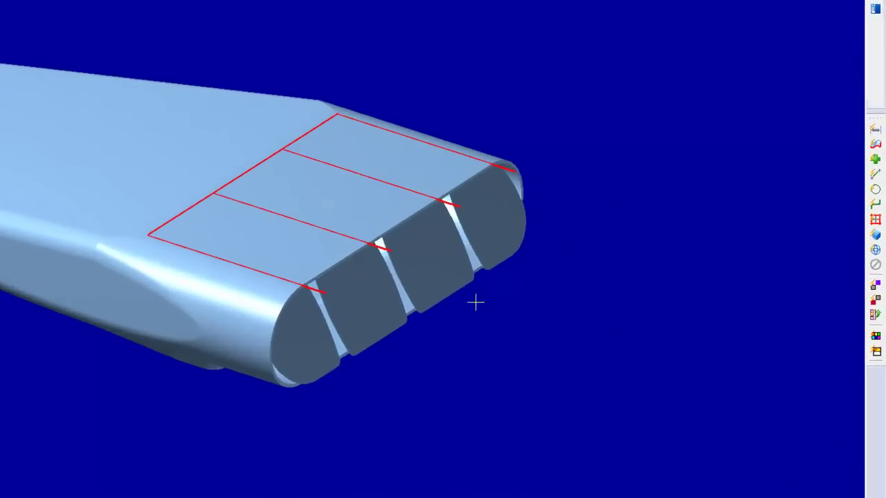
mouse_move(331, 205)
middle_mouse_down()
mouse_move(287, 194)
mouse_move(259, 253)
mouse_move(261, 282)
mouse_move(295, 206)
middle_mouse_up()
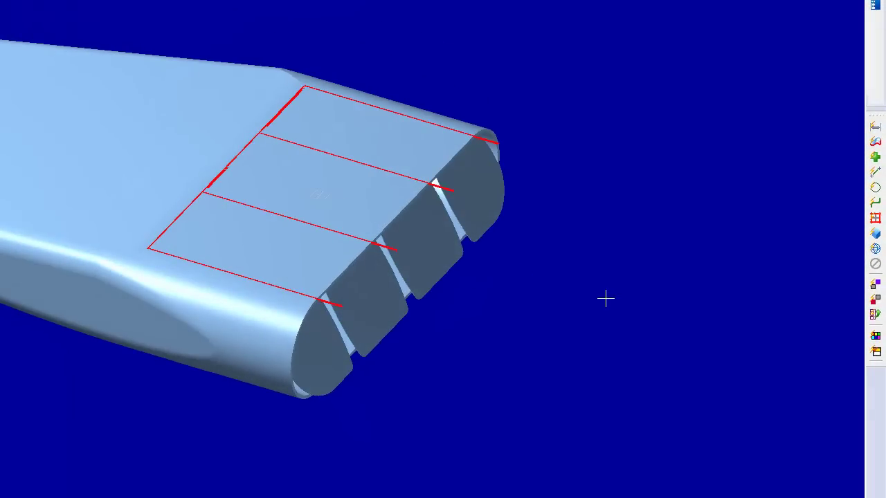
mouse_move(581, 283)
middle_mouse_down()
mouse_move(489, 257)
mouse_move(429, 254)
mouse_move(409, 235)
middle_mouse_up()
scroll(292, 115, "up", 2)
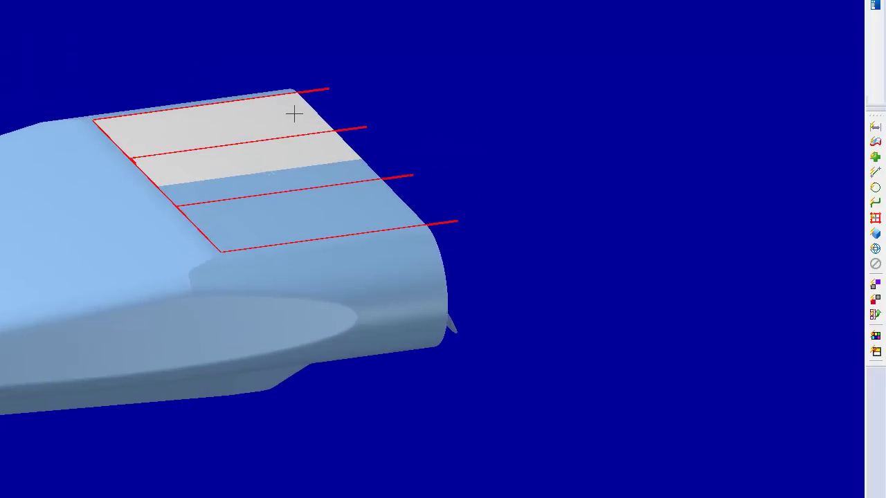
scroll(289, 109, "up", 2)
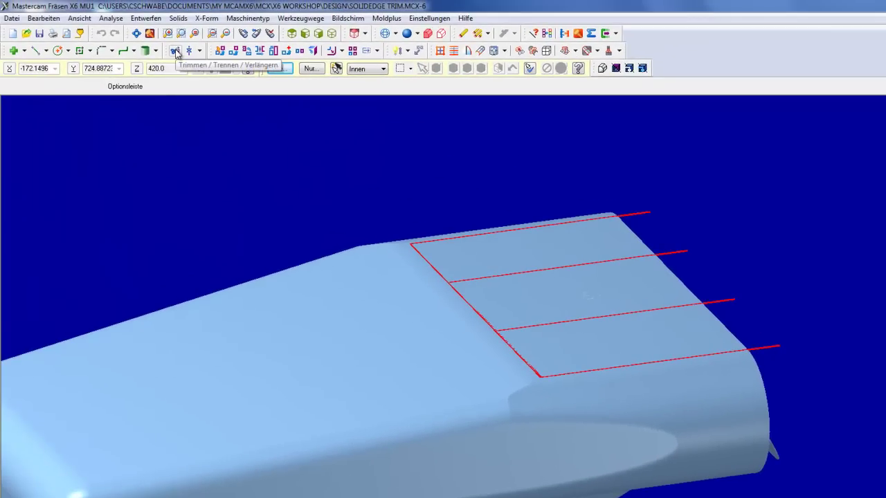
Step: Trim the four red lines back to the surface edge using Trennen (divide)
left_click(176, 52)
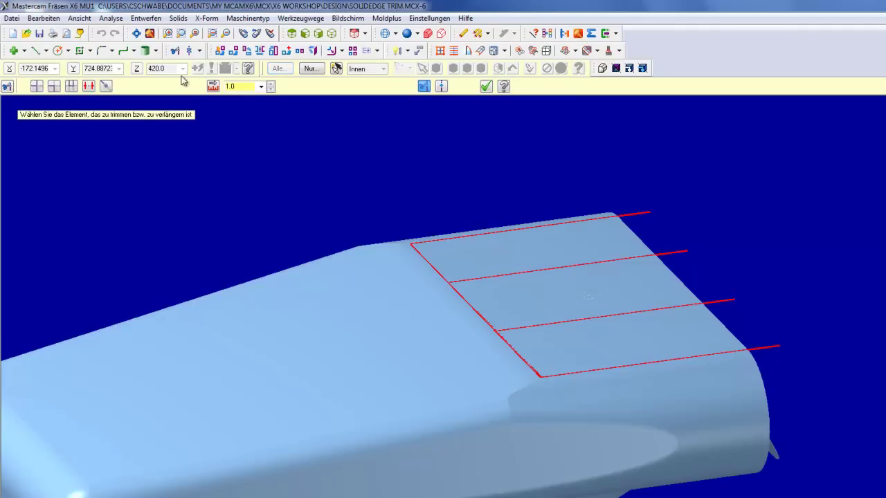
left_click(88, 86)
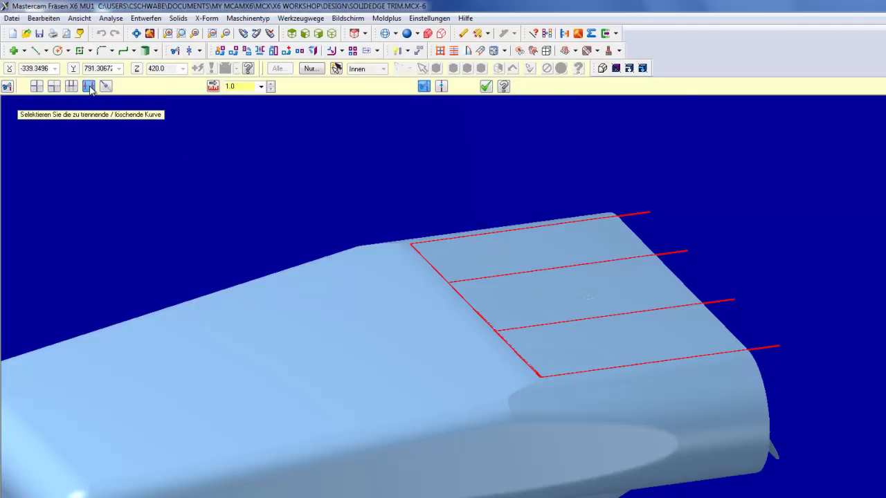
scroll(578, 169, "up", 1)
mouse_move(578, 169)
middle_mouse_down()
mouse_move(639, 182)
mouse_move(713, 182)
mouse_move(676, 188)
middle_mouse_up()
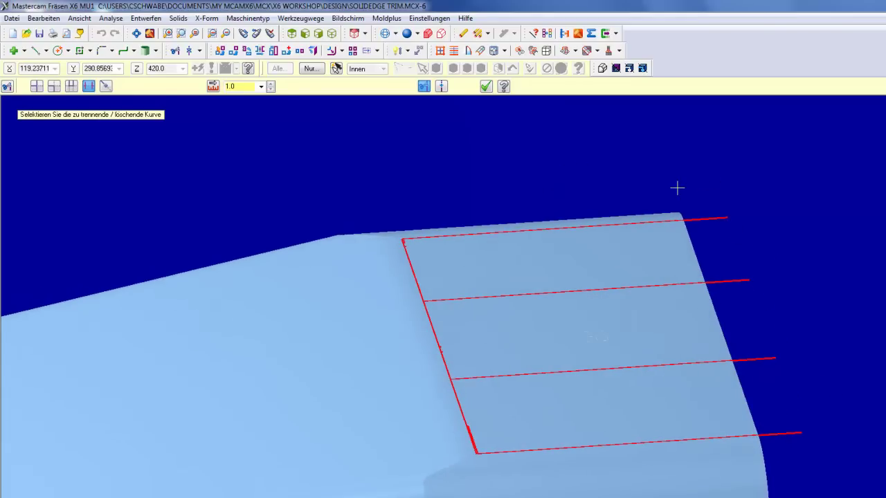
left_click(710, 219)
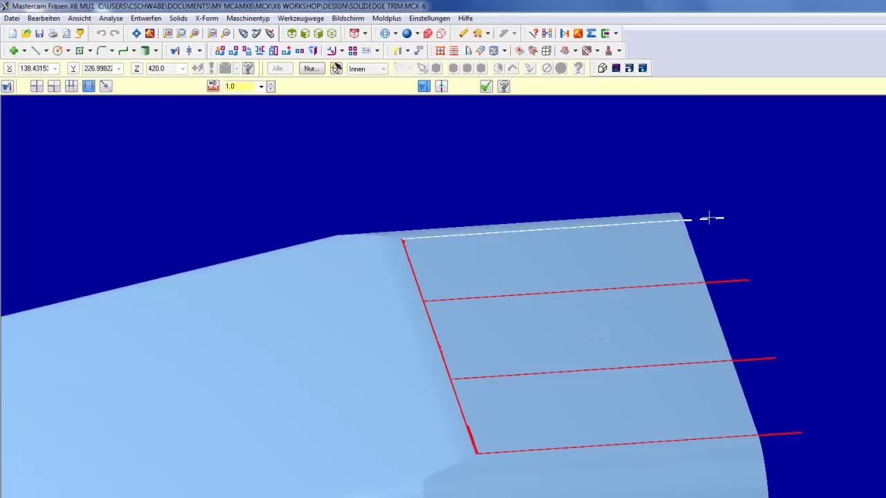
left_click(729, 276)
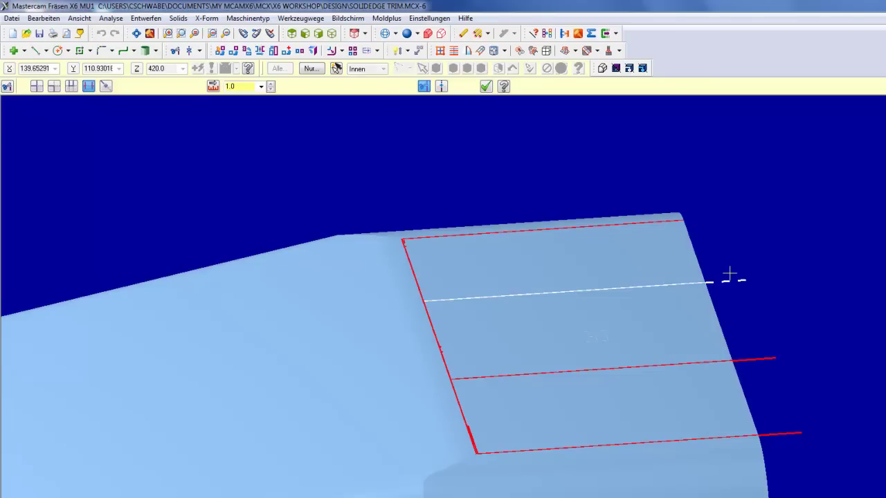
left_click(773, 354)
left_click(795, 432)
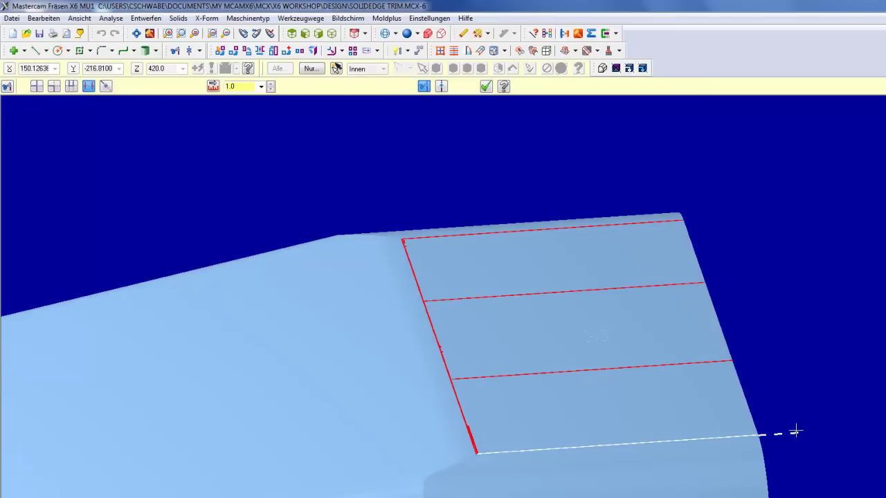
middle_click_drag(811, 411, 883, 330)
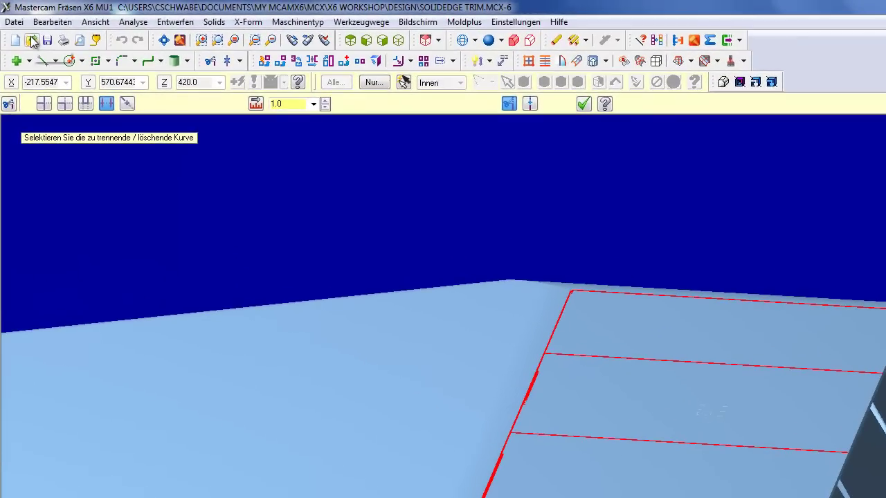
left_click(32, 42)
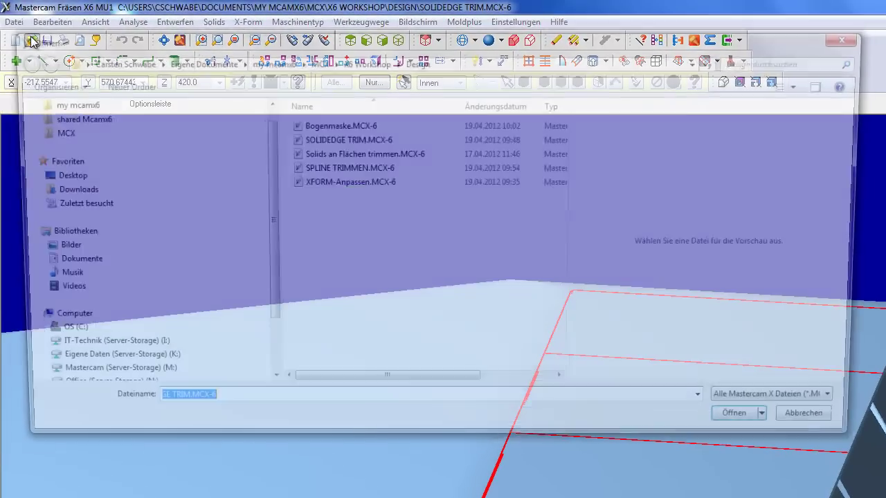
Step: Open Solids an Flächen trimmen.MCX-6, discarding changes to SOLIDEDGE TRIM
left_click(364, 155)
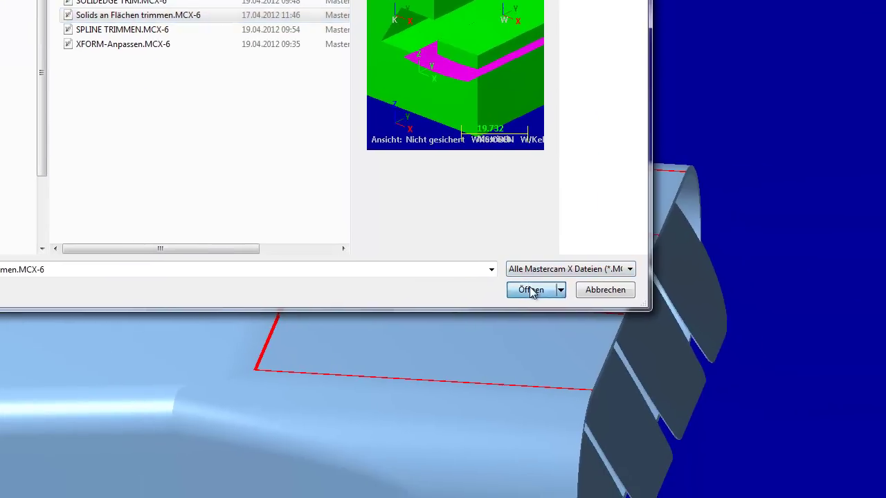
left_click(755, 428)
left_click(533, 259)
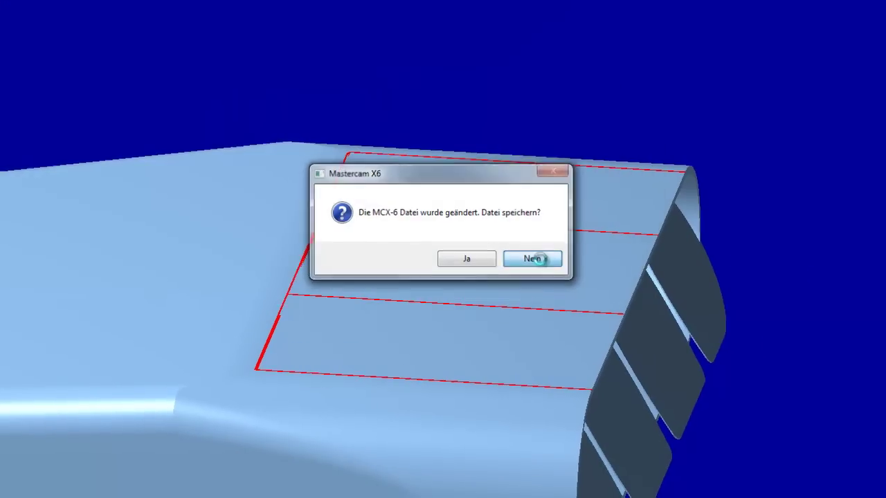
scroll(670, 212, "down", 3)
scroll(669, 213, "down", 3)
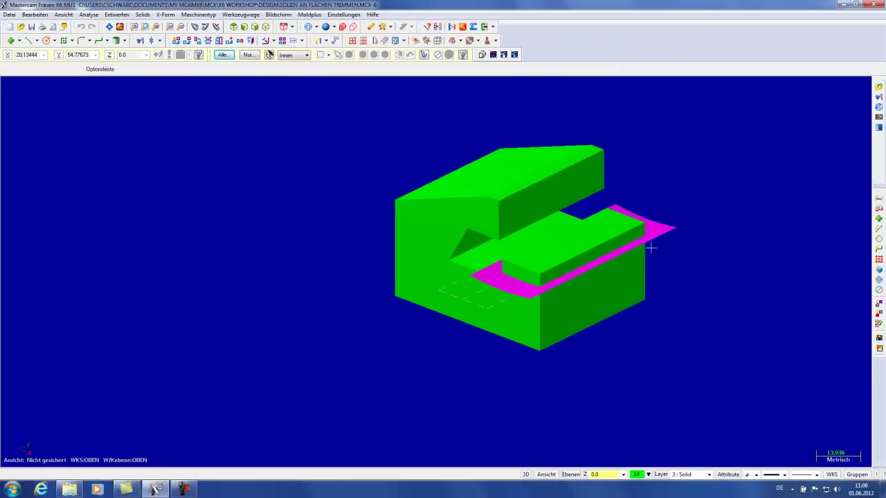
scroll(669, 213, "up", 1)
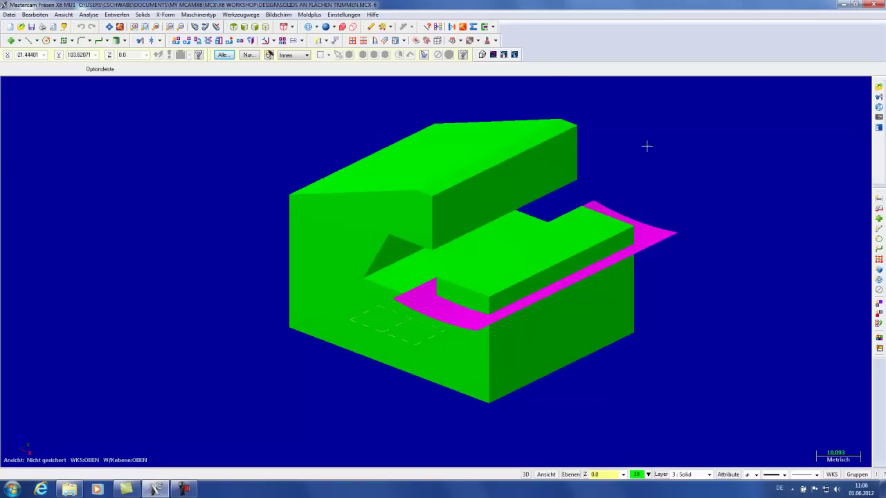
Step: Check the model statistics for the surface and solid counts
left_click(474, 27)
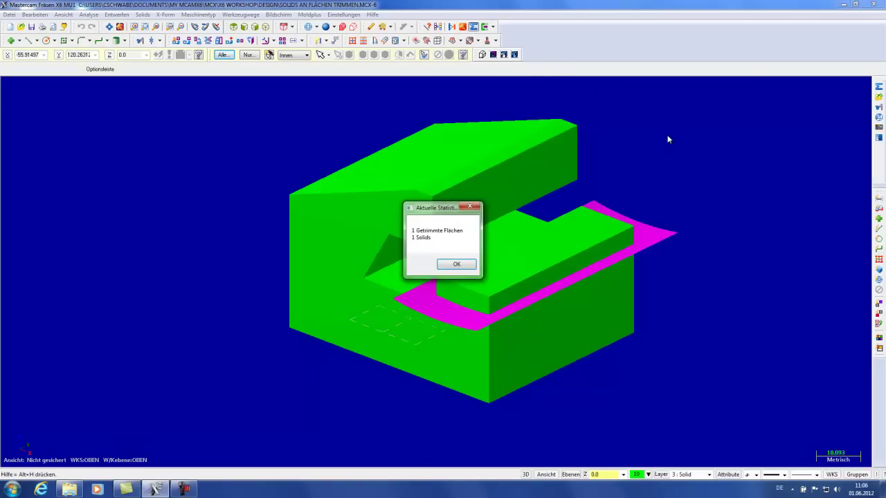
left_click(456, 264)
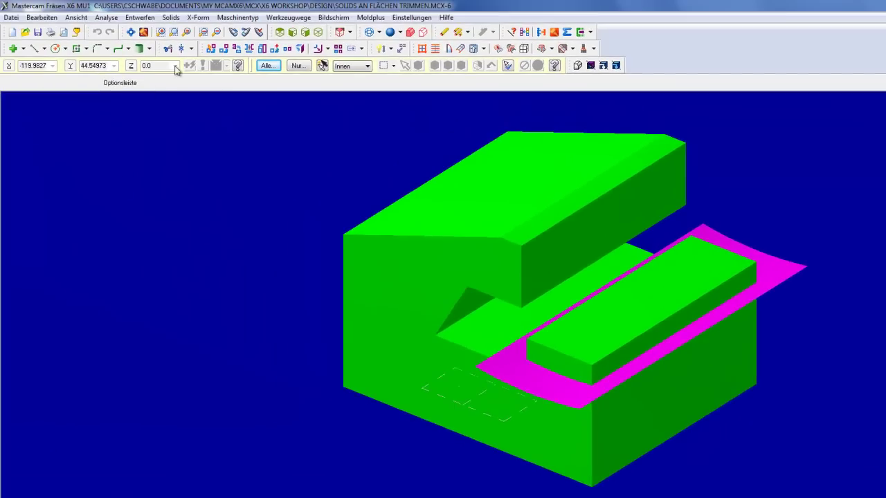
left_click(171, 20)
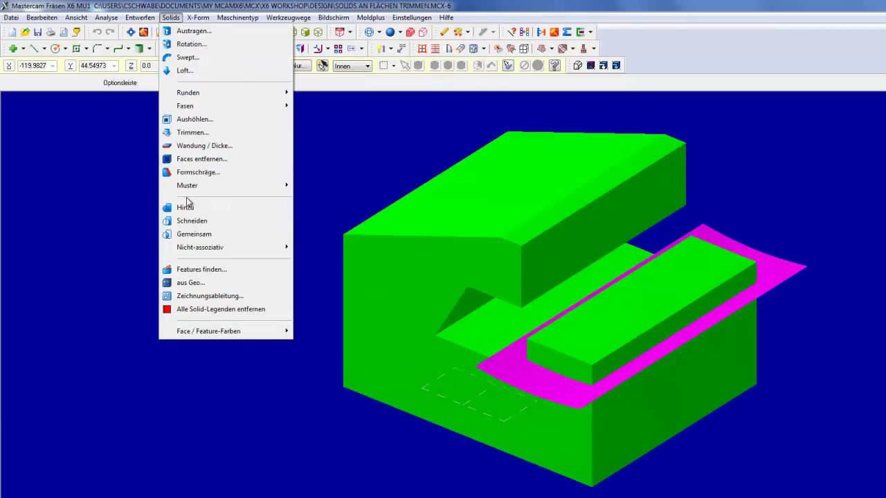
Step: Set up Solid trimmen against the magenta surface using Getrimmte Fläche verwenden
left_click(183, 132)
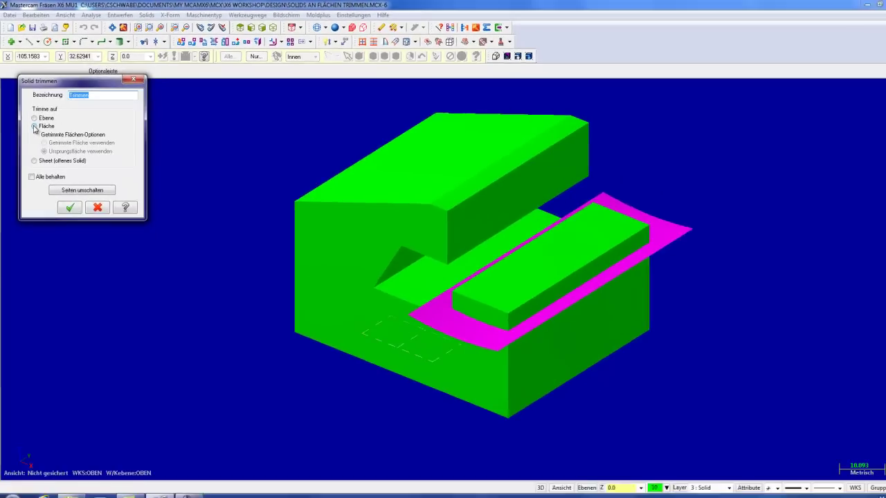
left_click(34, 127)
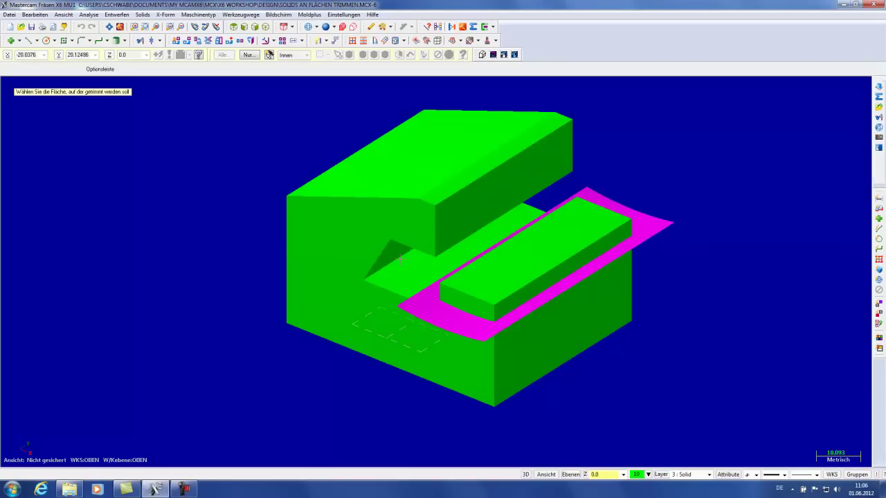
left_click(435, 303)
left_click(435, 303)
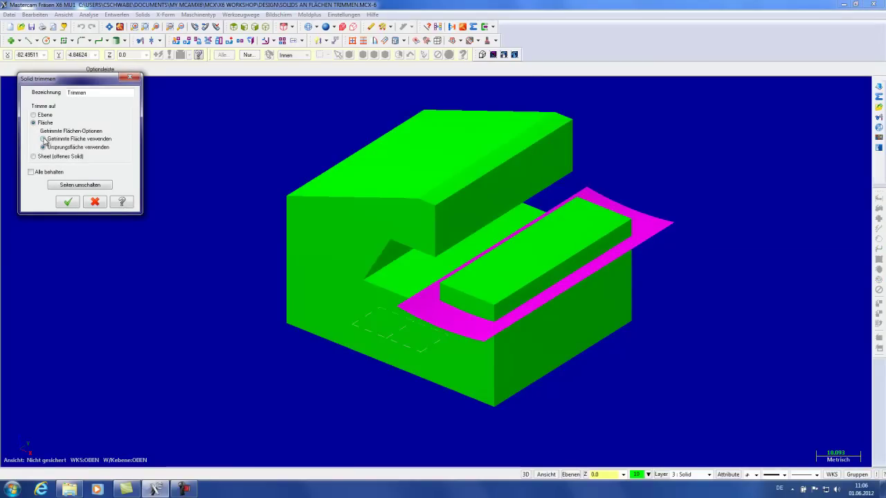
left_click(43, 139)
Step: Check the kept side in wireframe with Seiten umschalten, then apply the trim
key("alt")
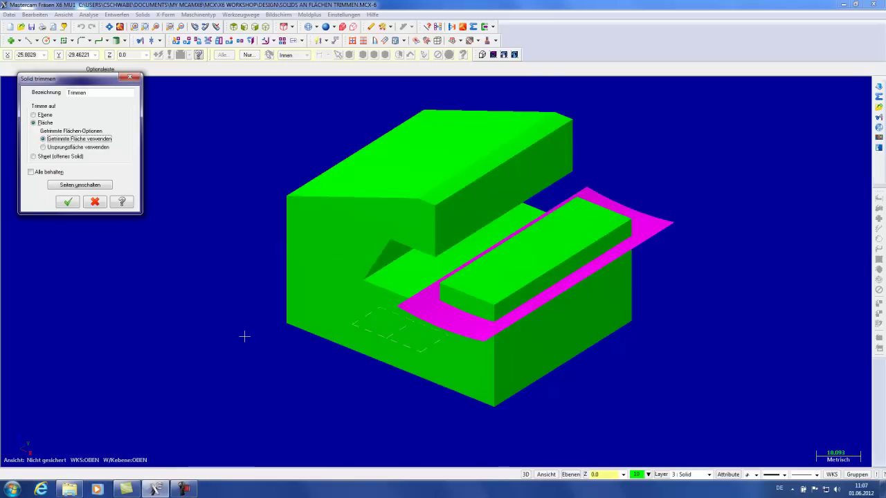
key("alt+s")
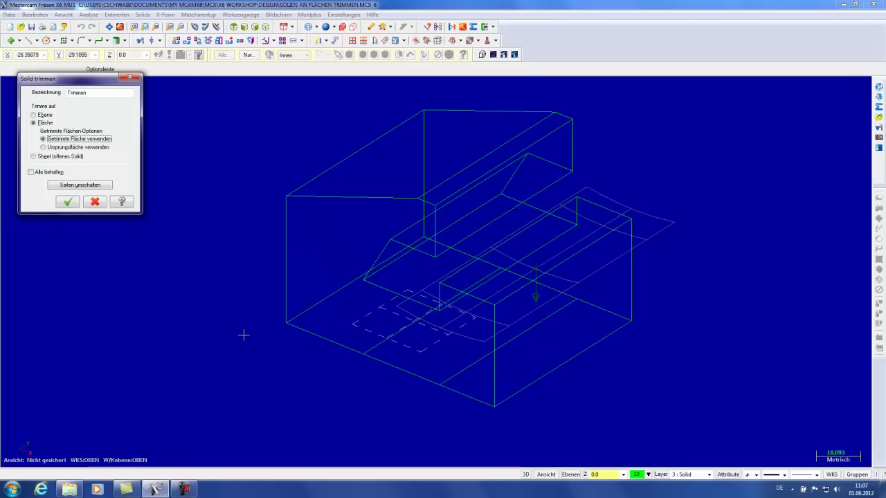
mouse_move(556, 315)
middle_mouse_down()
mouse_move(616, 304)
mouse_move(591, 313)
middle_mouse_up()
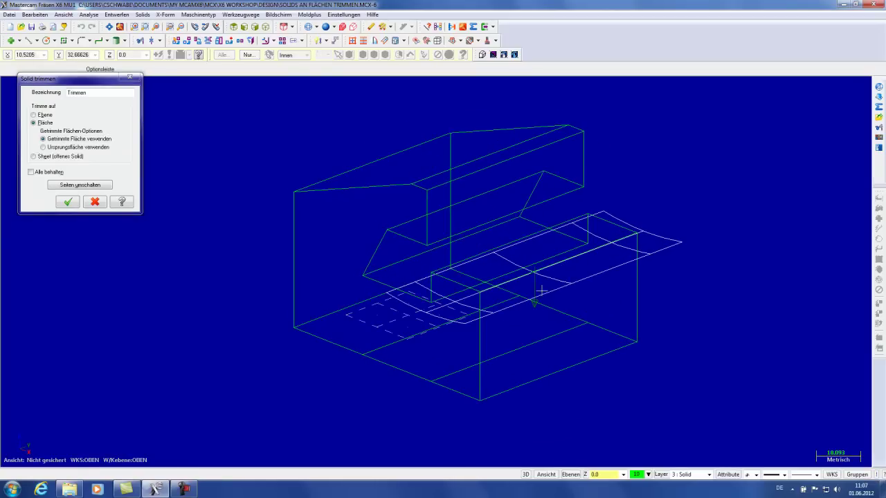
left_click(82, 185)
left_click(82, 185)
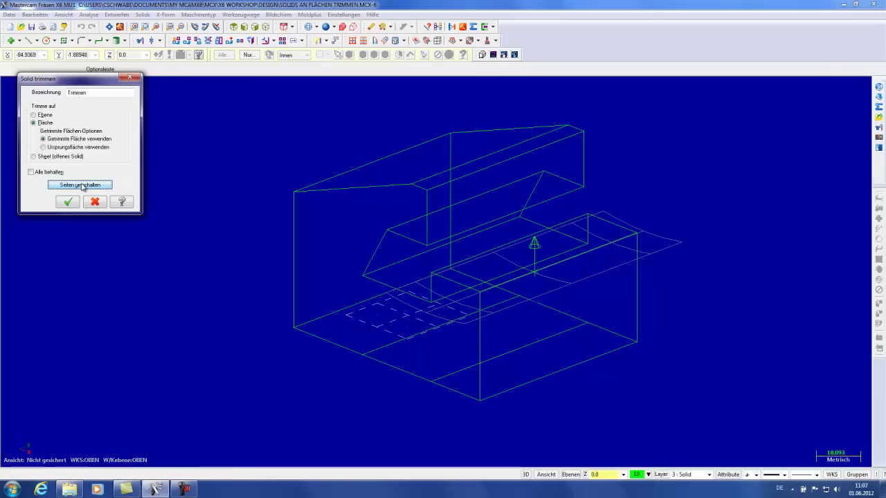
left_click(82, 186)
middle_click_drag(373, 415, 400, 447)
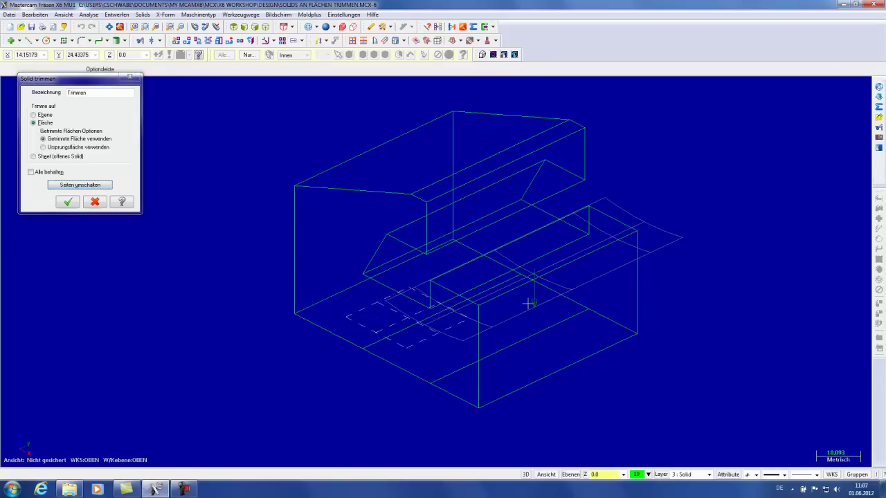
left_click(68, 202)
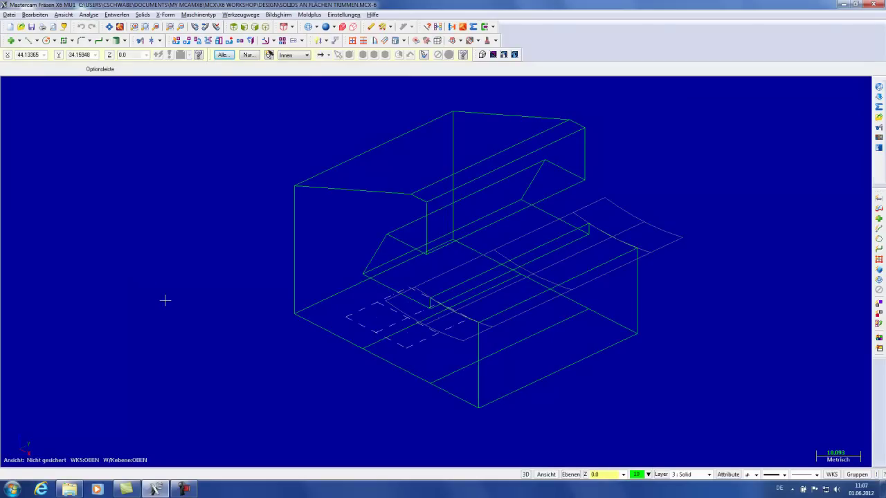
key("alt+s")
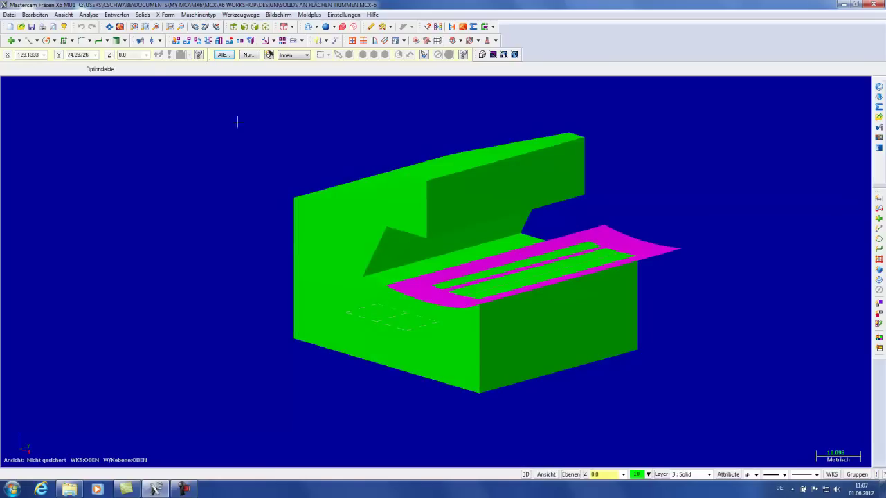
Step: Reopen Solids an Flächen trimmen.MCX-6 without saving, restoring the untrimmed solid
left_click(22, 26)
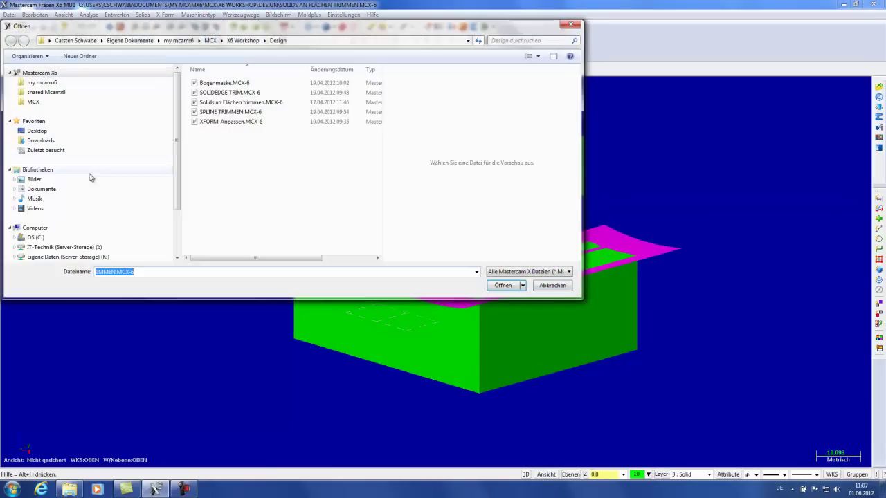
left_click(241, 102)
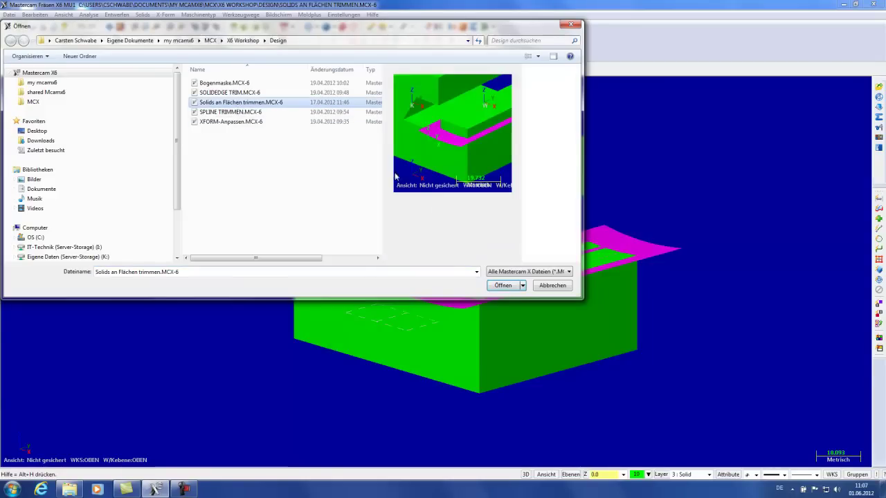
left_click(502, 287)
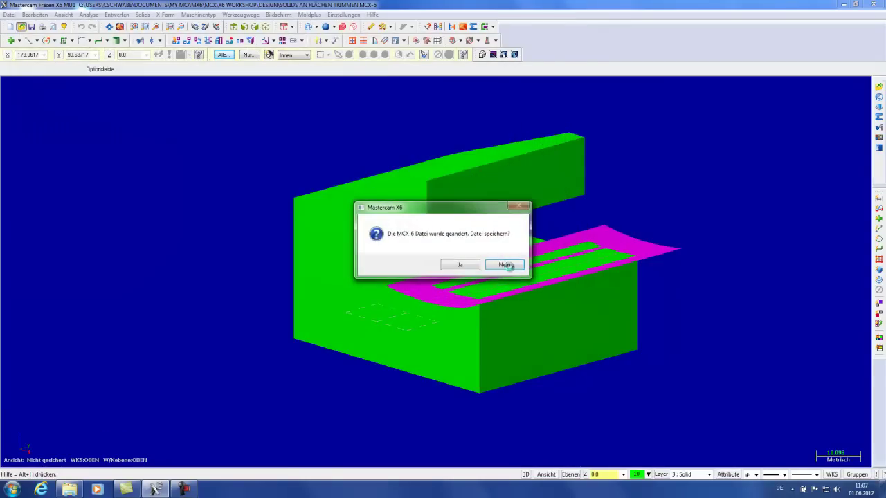
left_click(510, 267)
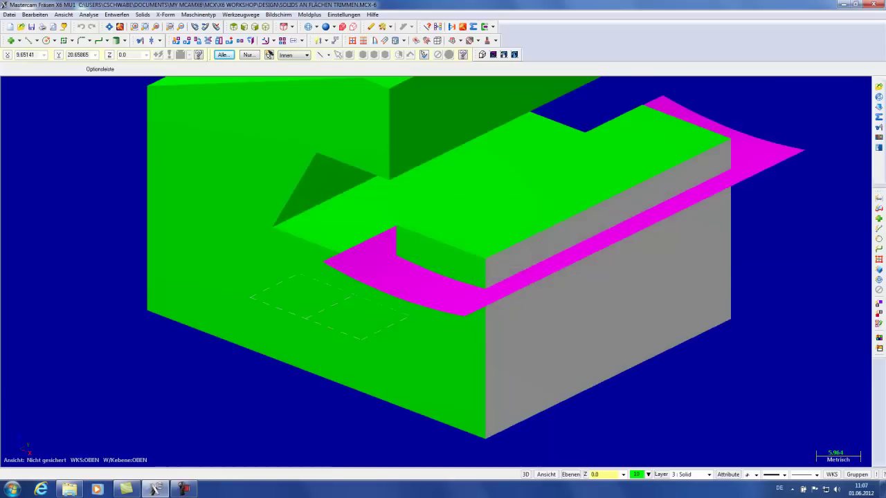
scroll(617, 181, "up", 2)
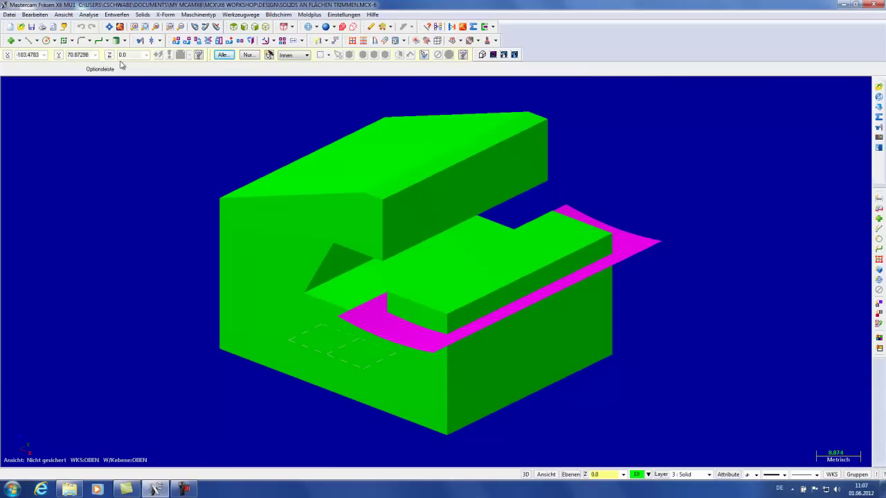
Step: Trim the solid to the original magenta surface with sides switched, then rotate to inspect
left_click(143, 15)
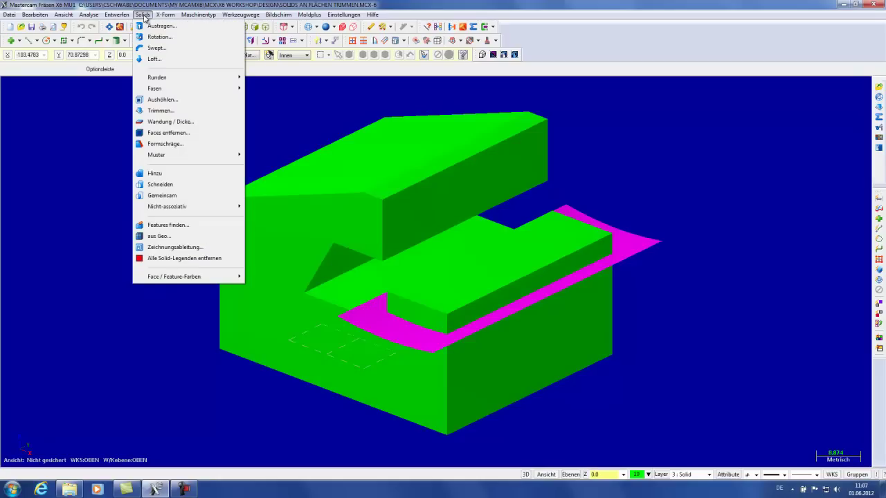
left_click(164, 113)
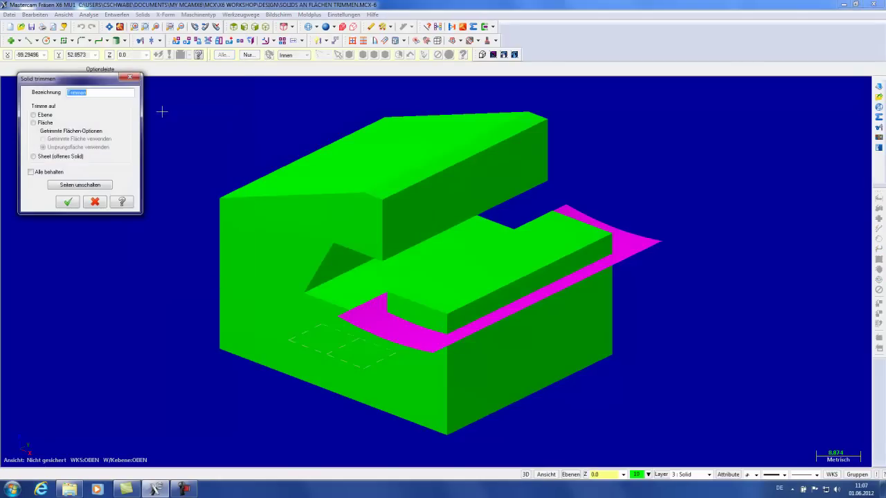
left_click(33, 124)
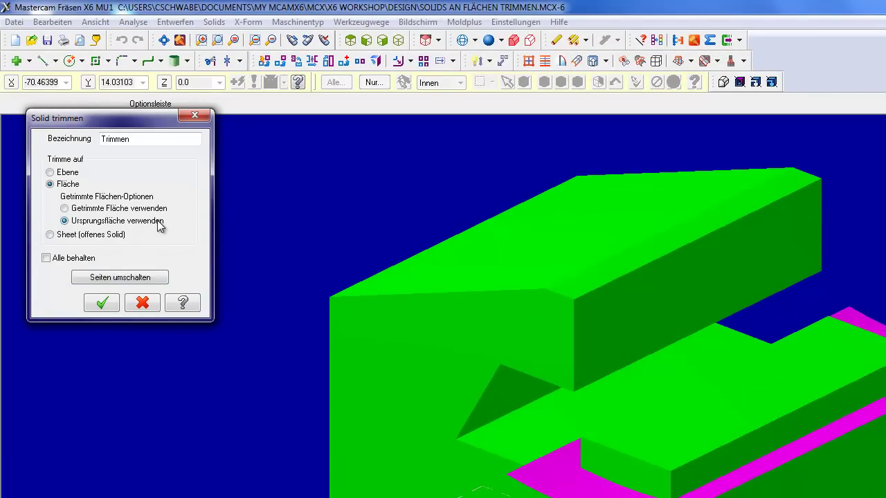
left_click(121, 278)
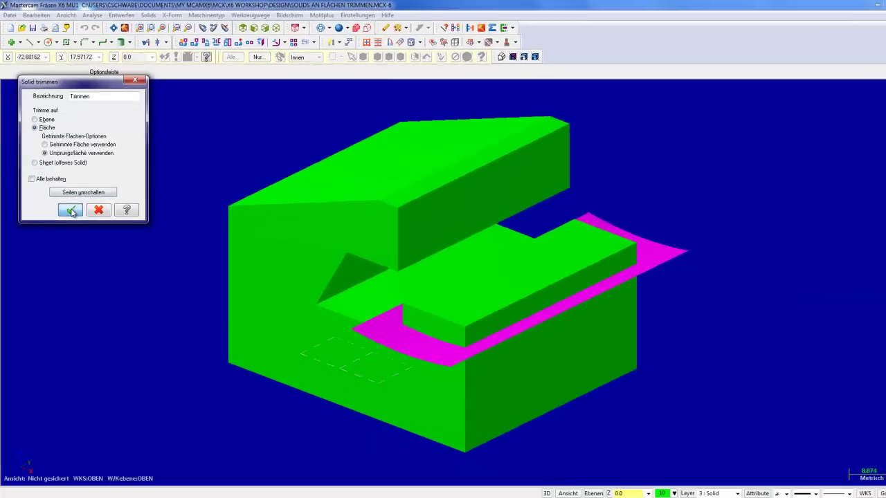
left_click(94, 281)
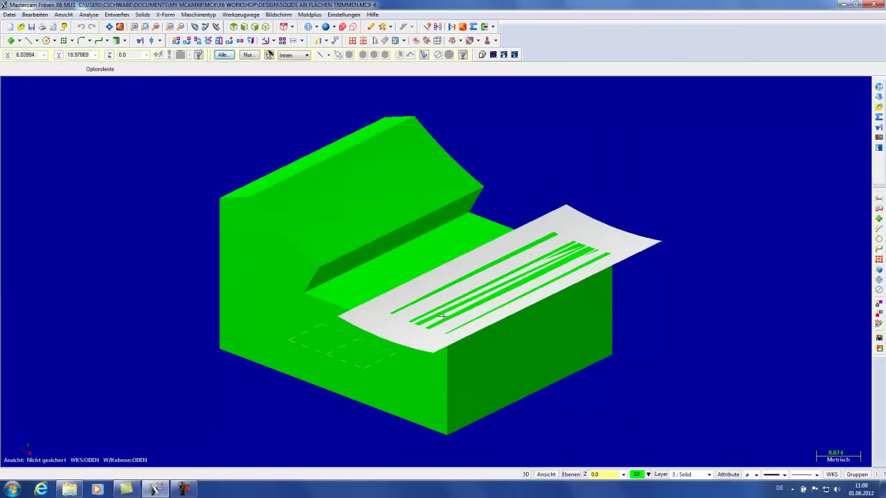
middle_click_drag(443, 318, 385, 293)
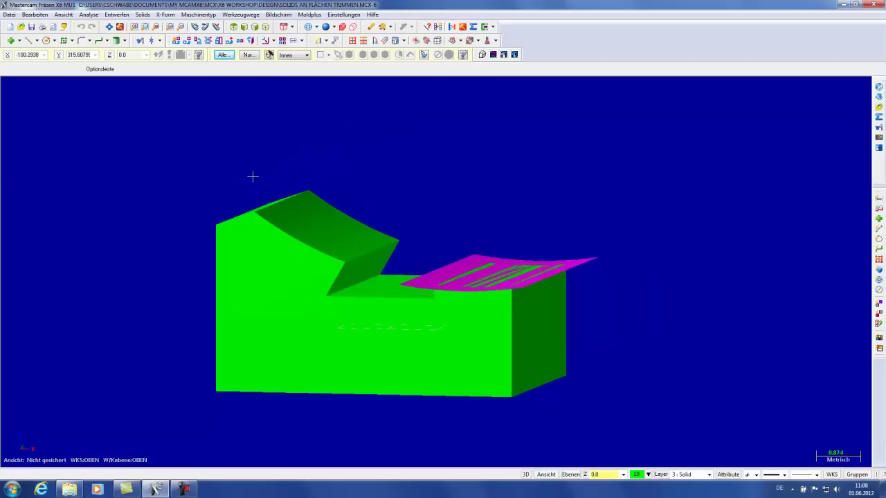
middle_click_drag(349, 257, 618, 311)
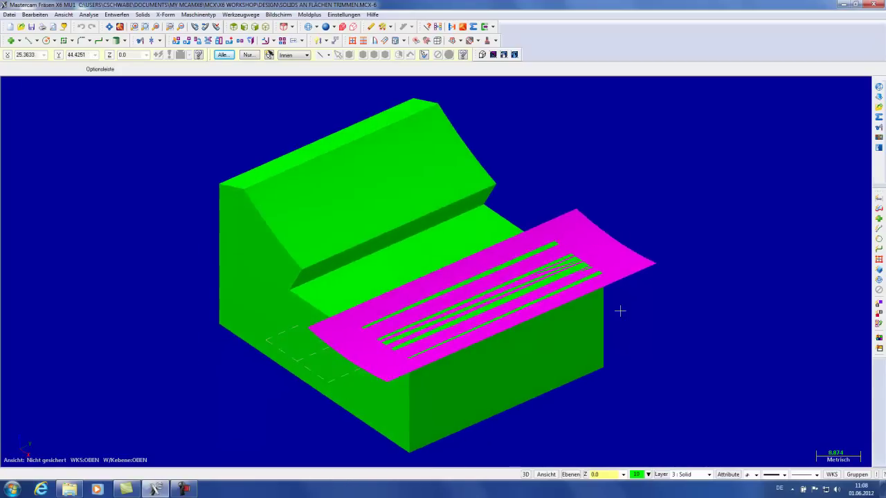
middle_click_drag(457, 145, 464, 175)
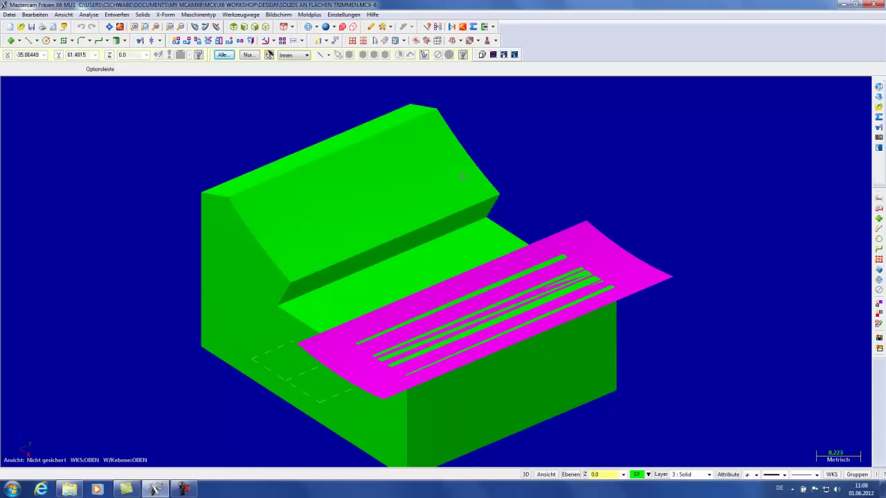
Step: Open SPLINE TRIMMEN.MCX-6, discarding changes to the current part
left_click(13, 27)
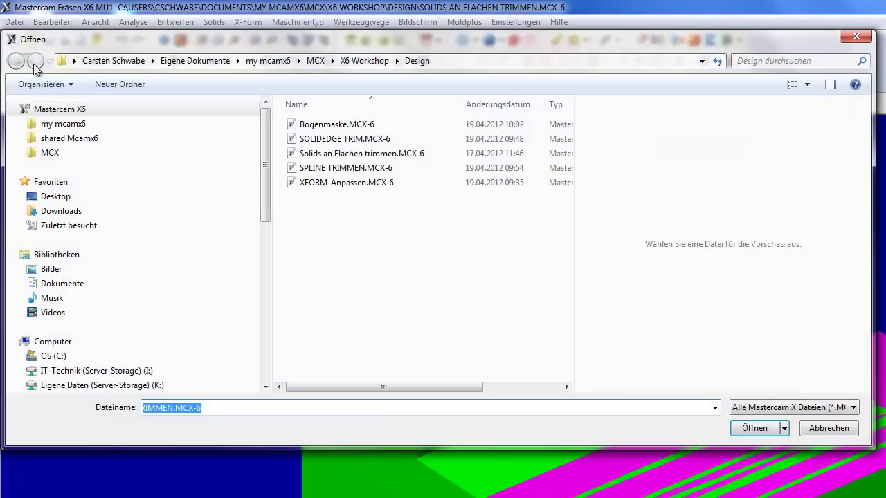
left_click(328, 169)
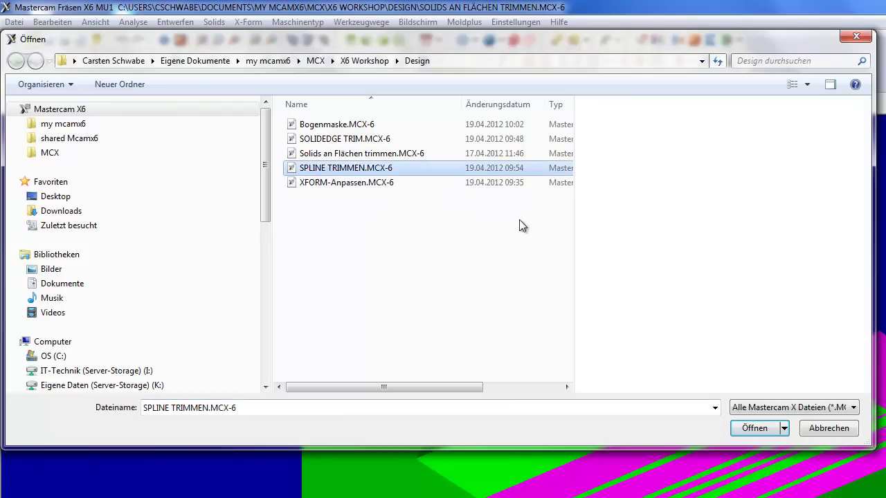
left_click(755, 428)
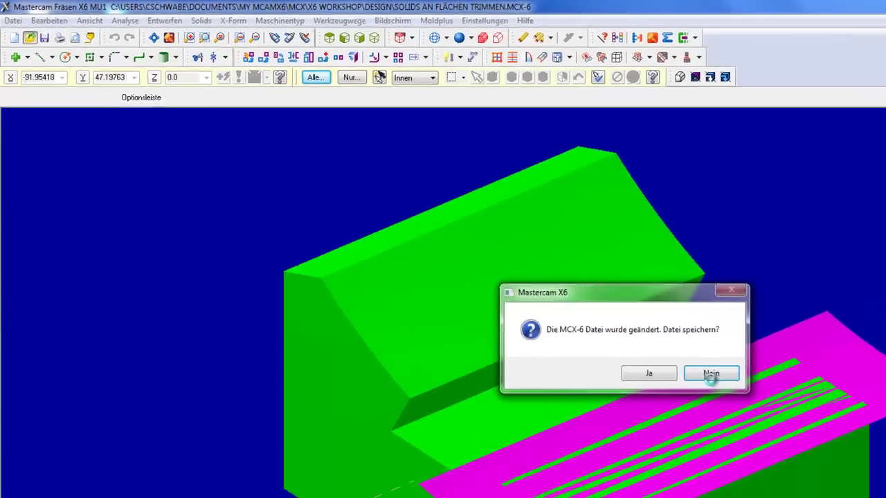
left_click(504, 264)
scroll(540, 235, "down", 2)
scroll(457, 183, "up", 2)
scroll(411, 149, "up", 1)
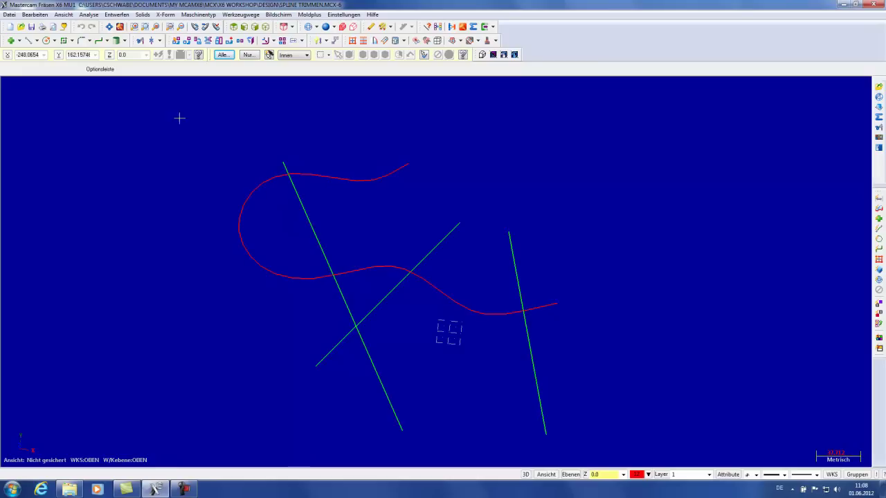
Step: Trim the red spline at the green lines, removing its three excess pieces
left_click(141, 43)
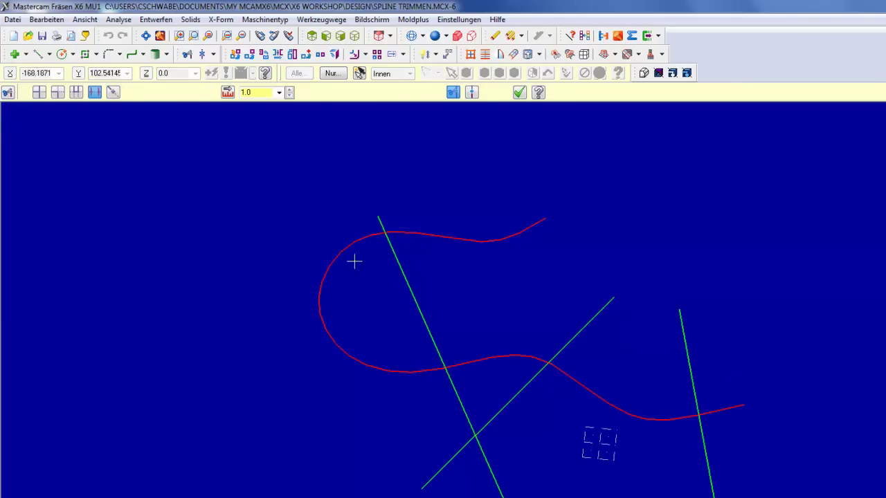
left_click(477, 243)
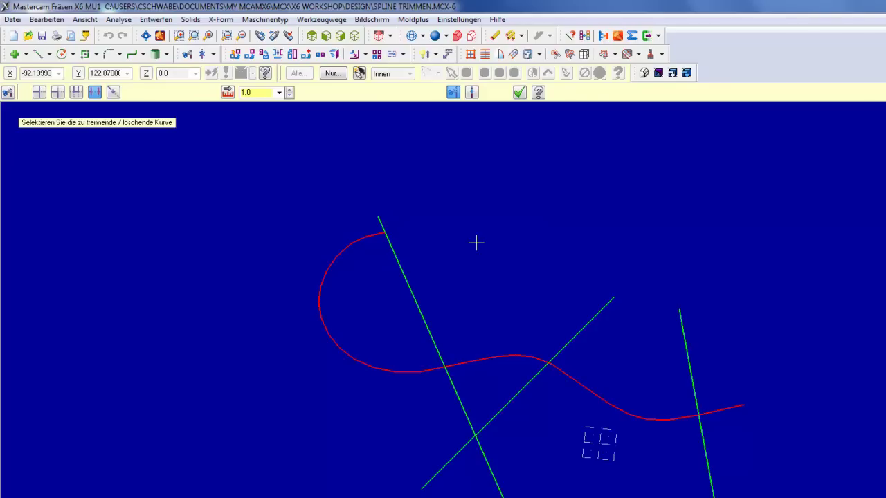
left_click(497, 355)
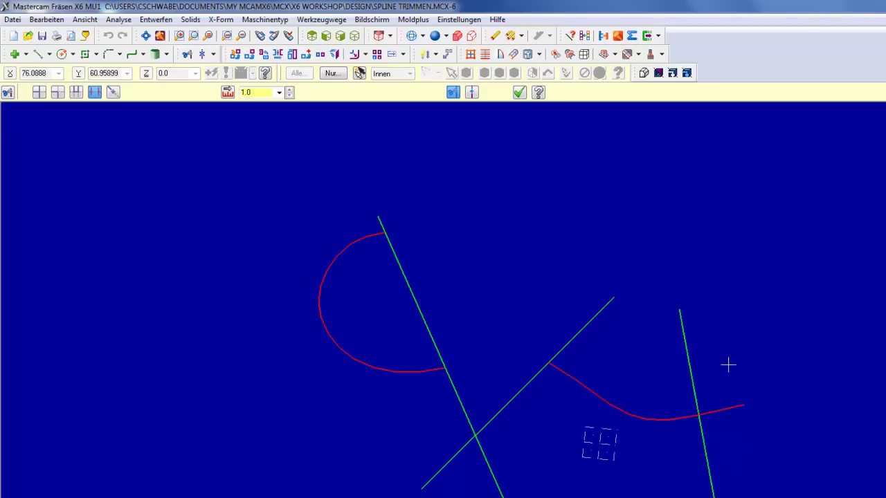
left_click(727, 409)
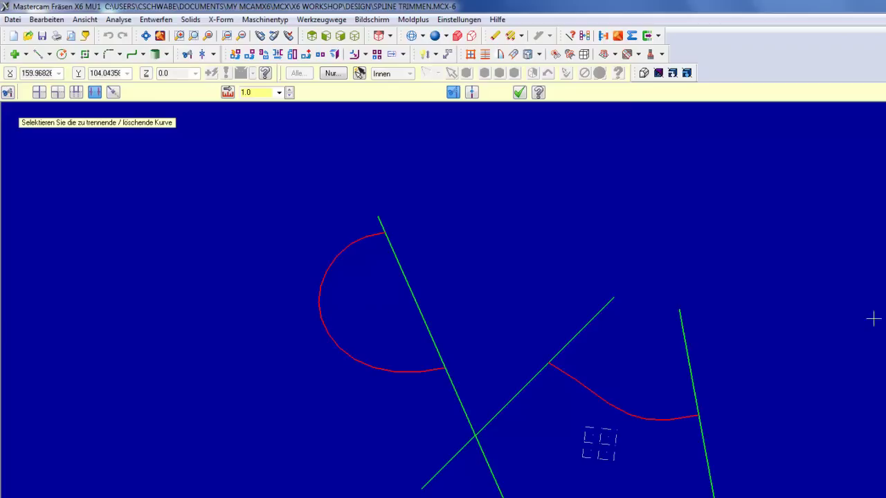
left_click(519, 92)
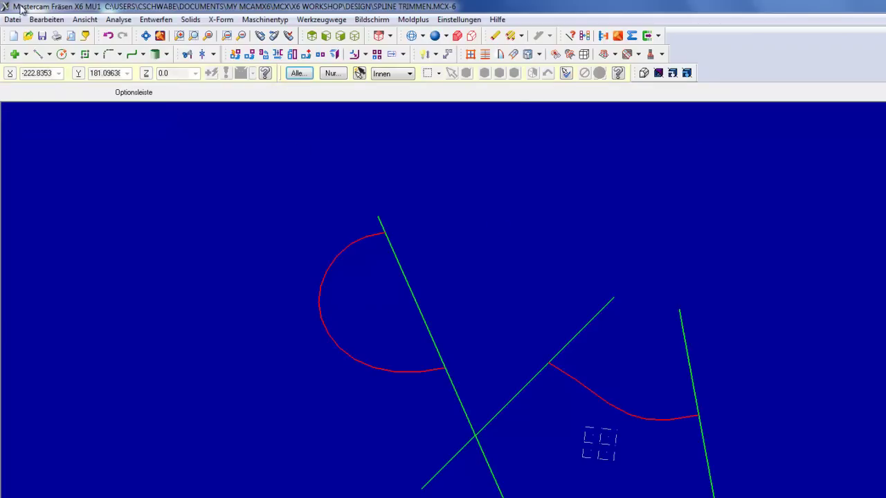
left_click(27, 35)
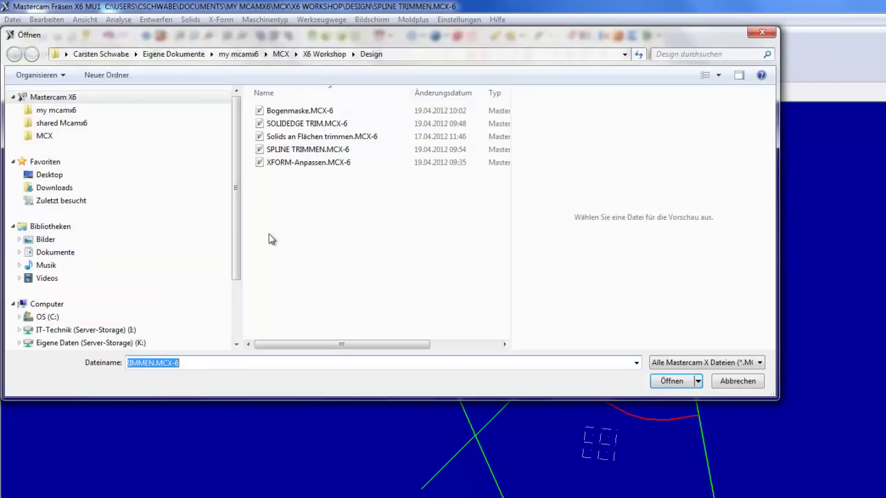
Step: Open XFORM-Anpassen.MCX-6 without saving changes to the spline file
left_click(295, 163)
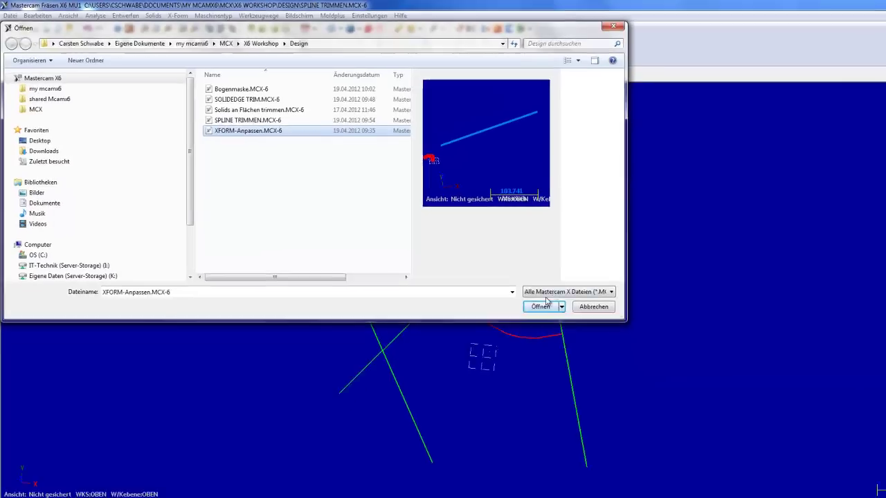
left_click(541, 306)
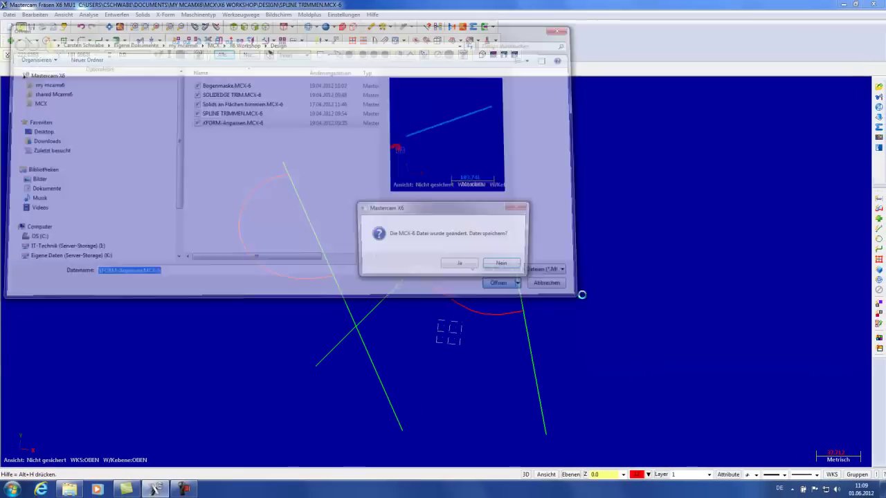
left_click(503, 264)
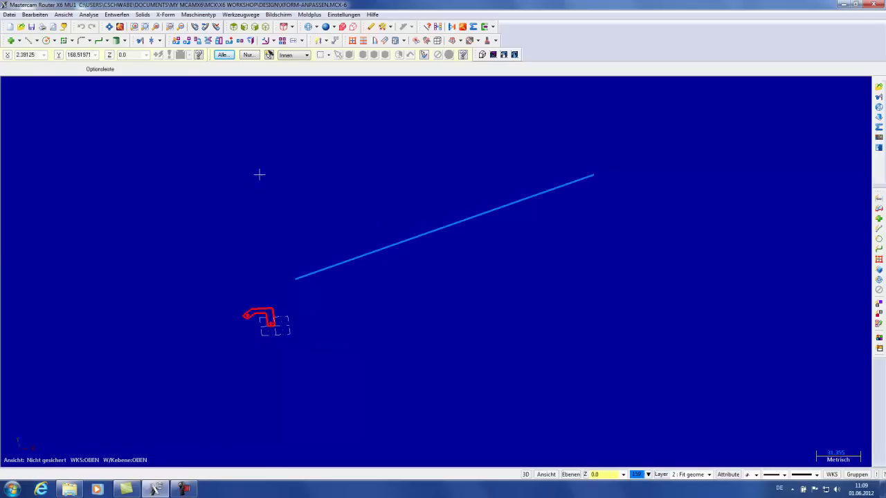
Step: Start X-Form Anpassen on the red bracket profile, with the blue line as the fit vector
left_click(174, 20)
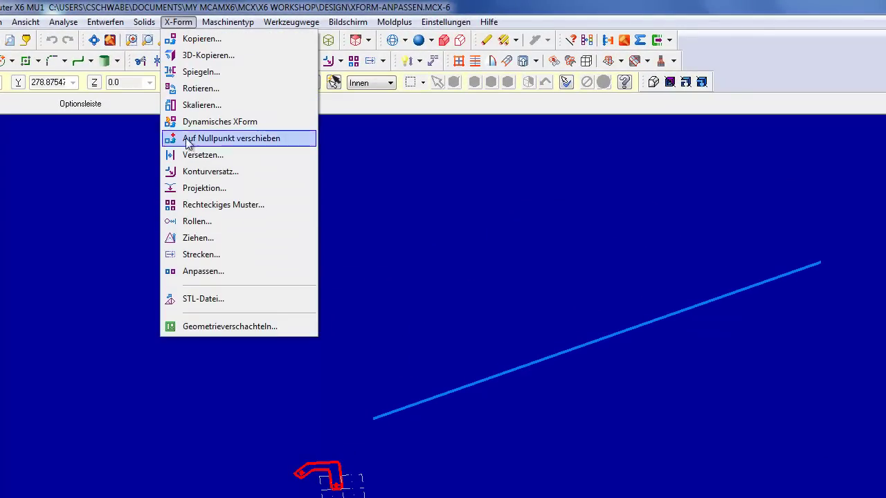
left_click(186, 270)
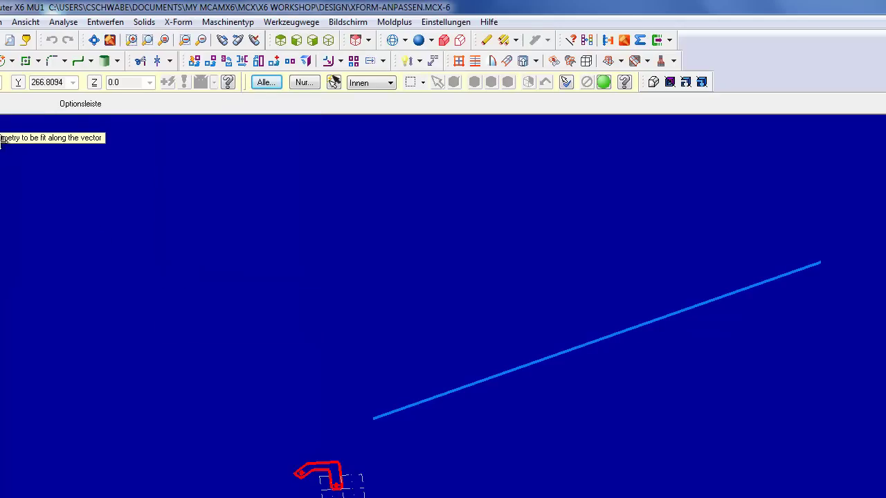
left_click_drag(44, 207, 142, 299)
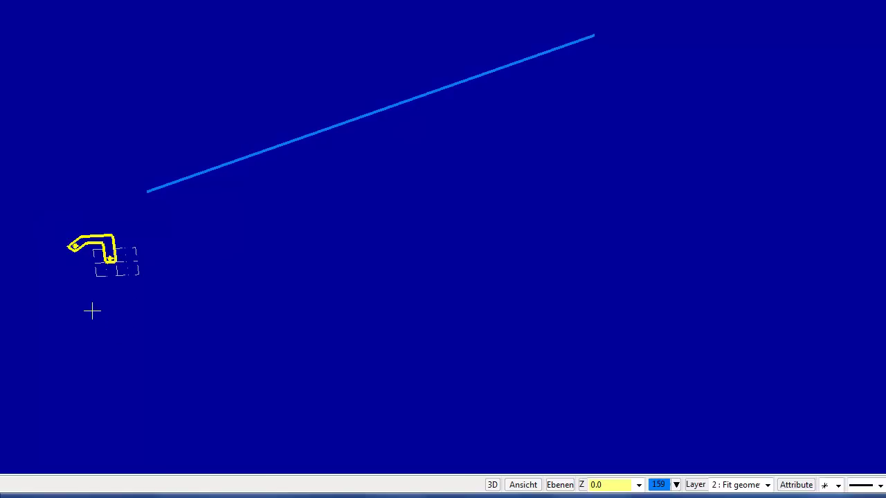
left_click(158, 189)
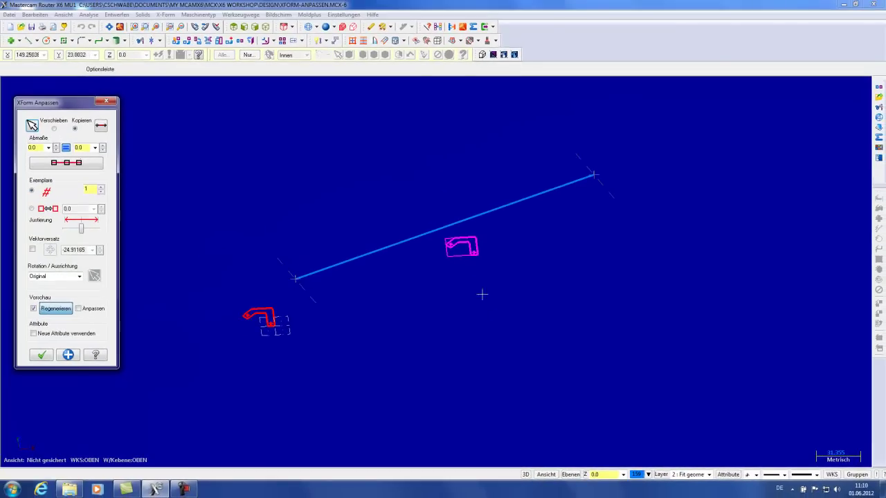
scroll(420, 198, "up", 1)
scroll(421, 198, "up", 1)
scroll(419, 198, "up", 1)
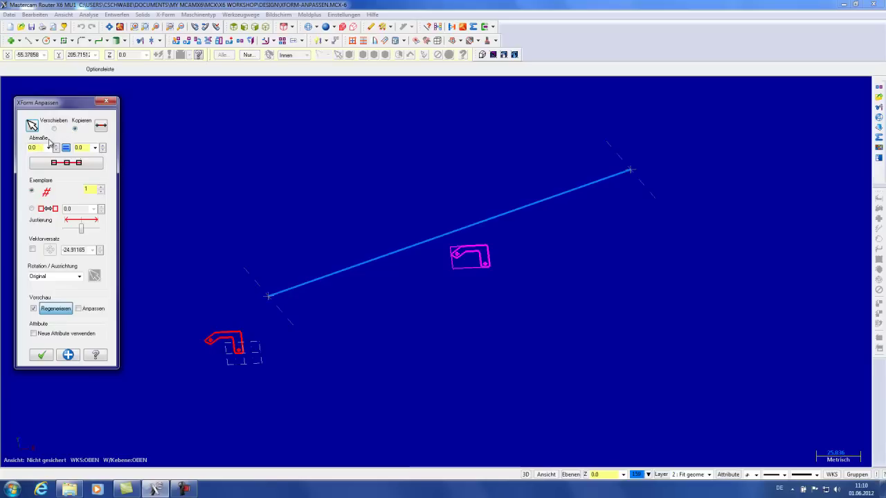
Step: Set both dimension values in the fit settings to 20.0
double_click(40, 148)
left_click(66, 148)
double_click(88, 148)
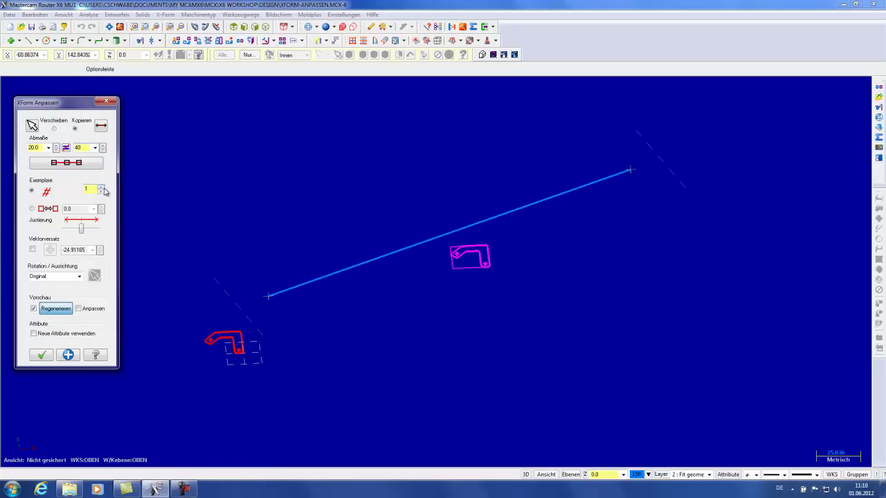
Step: Raise Exemplare to 3 and toggle endpoint fit off again to centre the copies
left_click(102, 187)
left_click(101, 187)
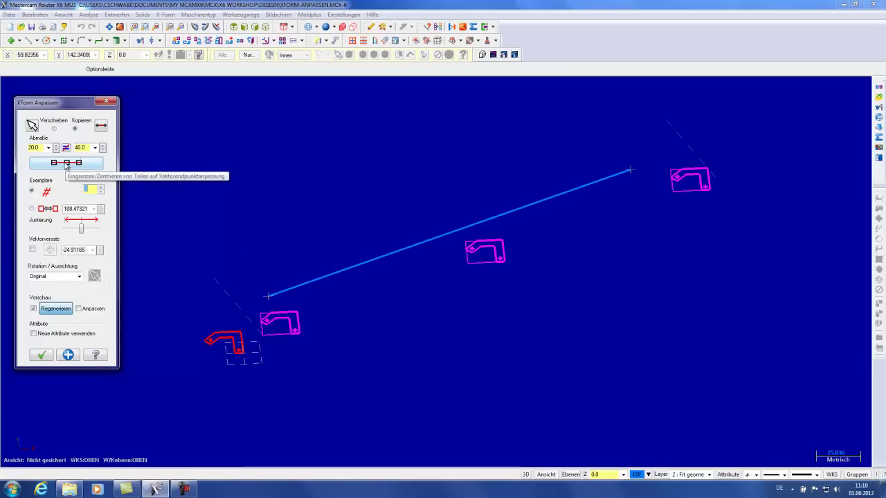
left_click(66, 163)
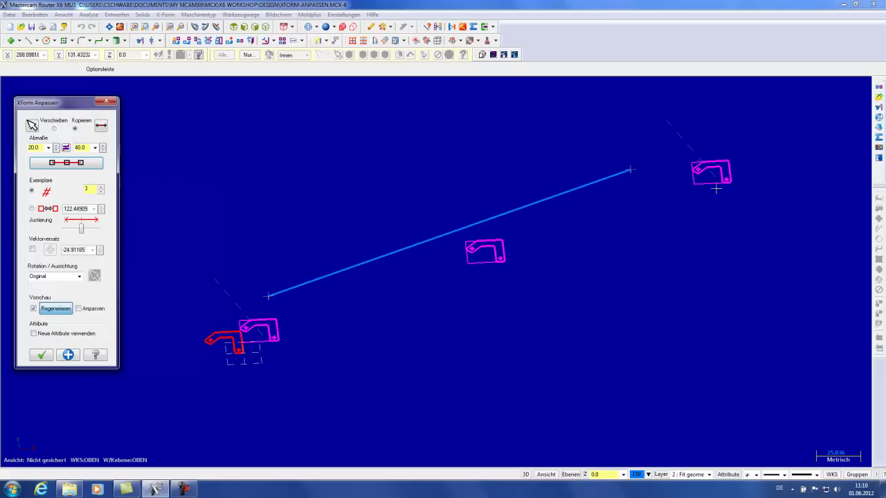
left_click(66, 163)
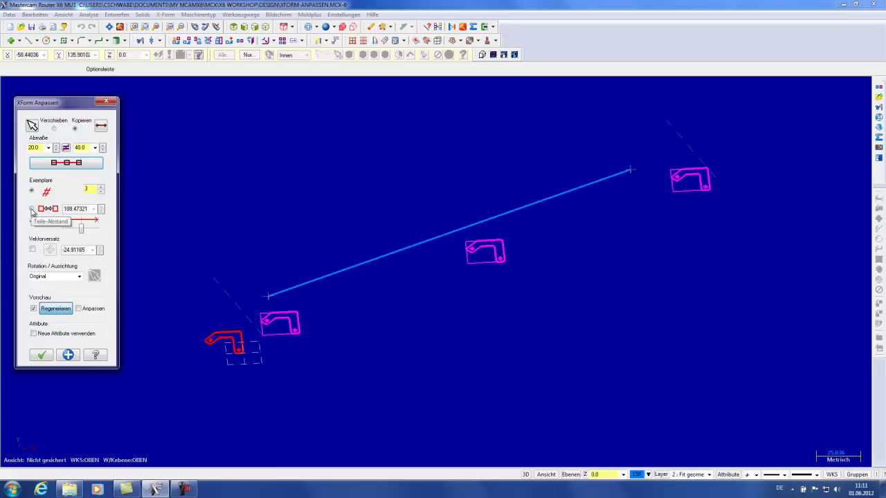
Step: Space the copies 80.0 apart via Teile-Abstand, keeping the Justierung slider centred
left_click(31, 209)
left_click_drag(88, 209, 58, 211)
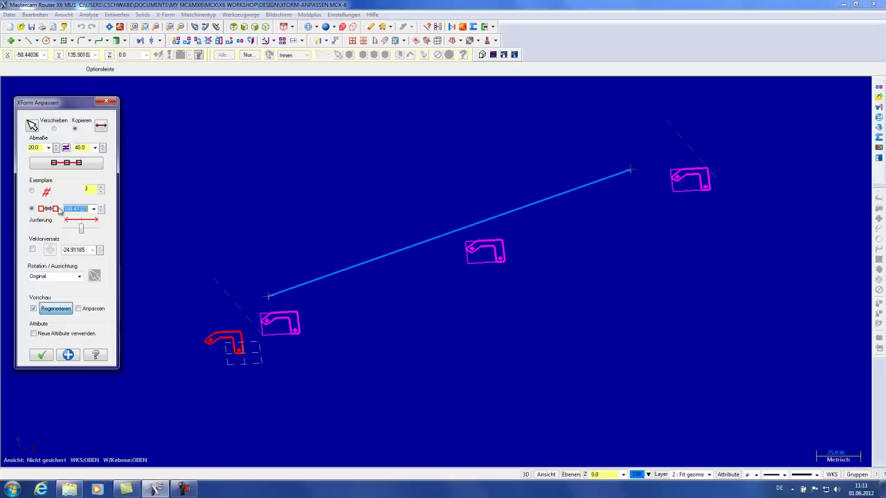
type("80")
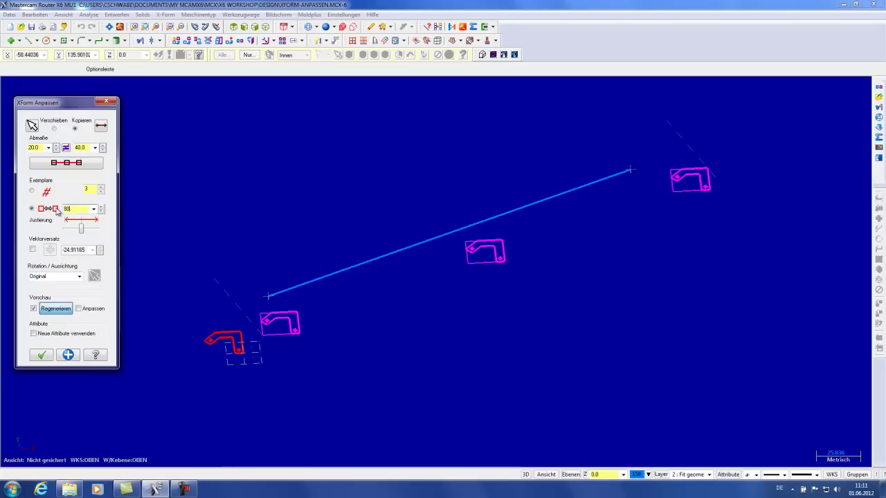
left_click(88, 189)
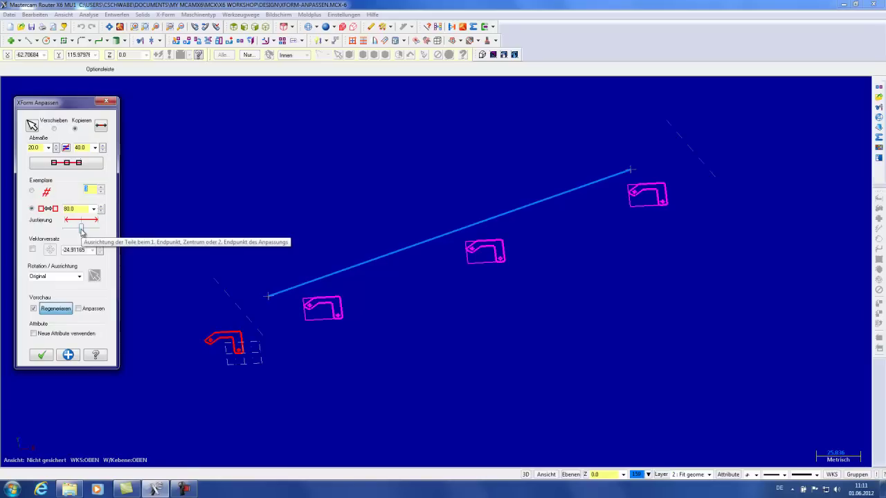
mouse_move(81, 229)
left_mouse_down()
mouse_move(64, 229)
mouse_move(98, 229)
left_mouse_up()
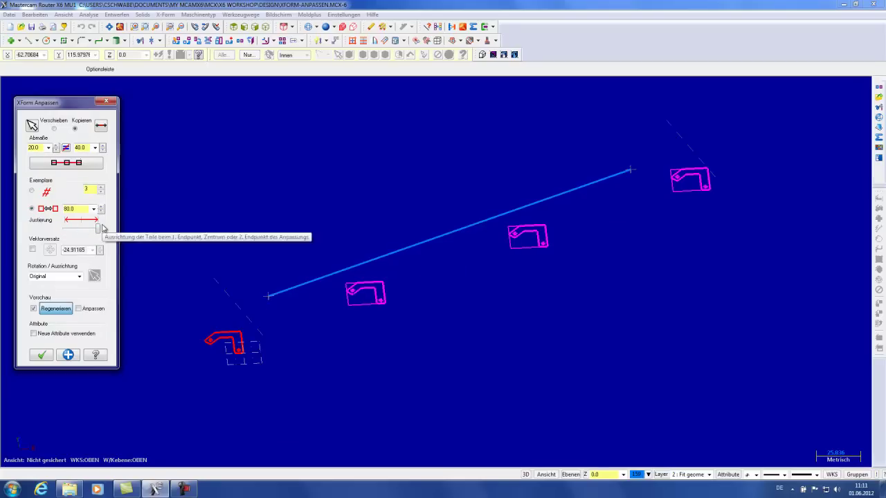
left_click_drag(97, 228, 80, 229)
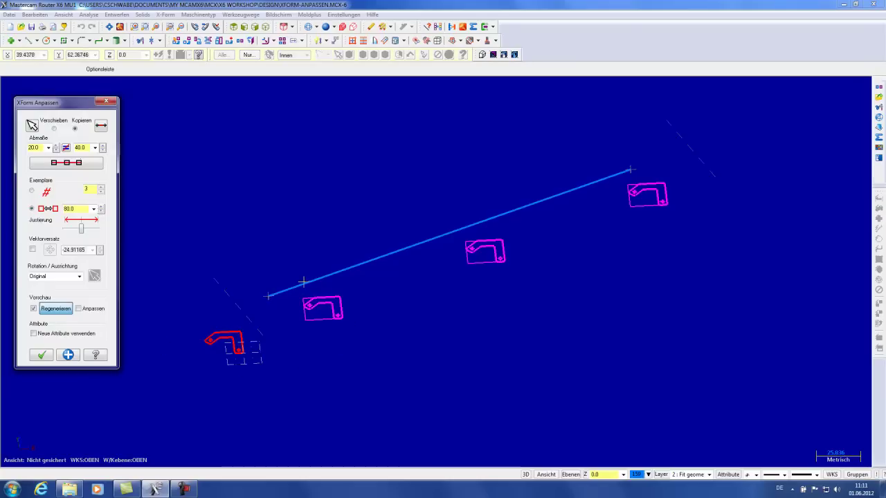
Step: Enable Vektorversatz with an offset of -25.0
left_click(32, 250)
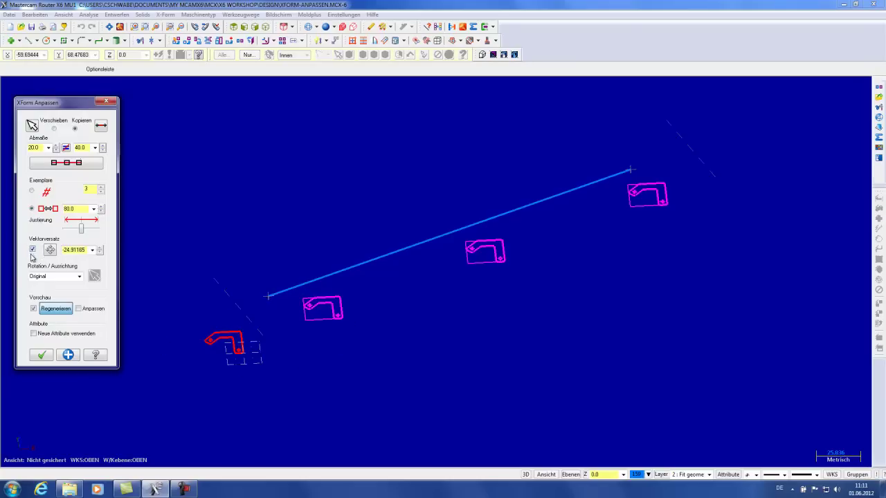
double_click(85, 250)
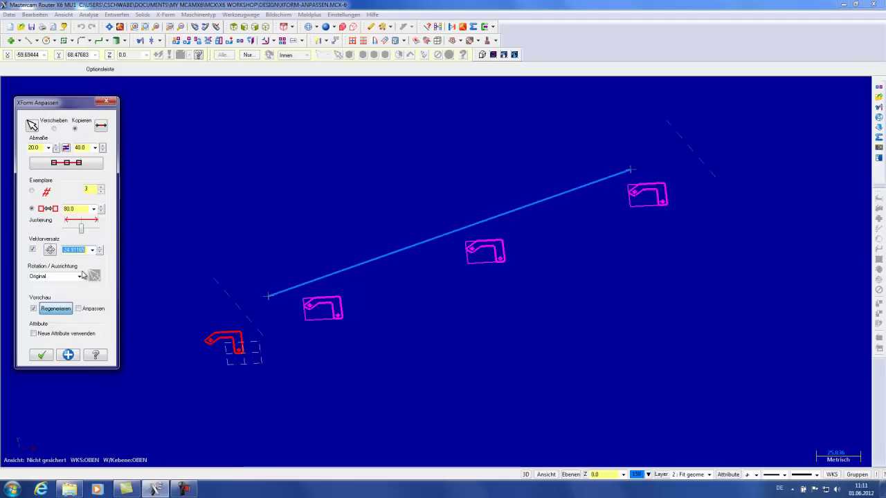
type("-")
key("BackSpace")
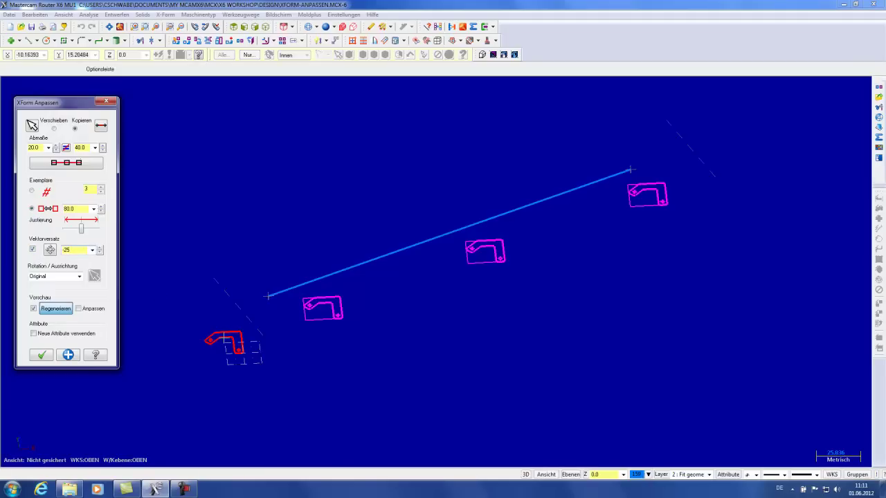
double_click(81, 210)
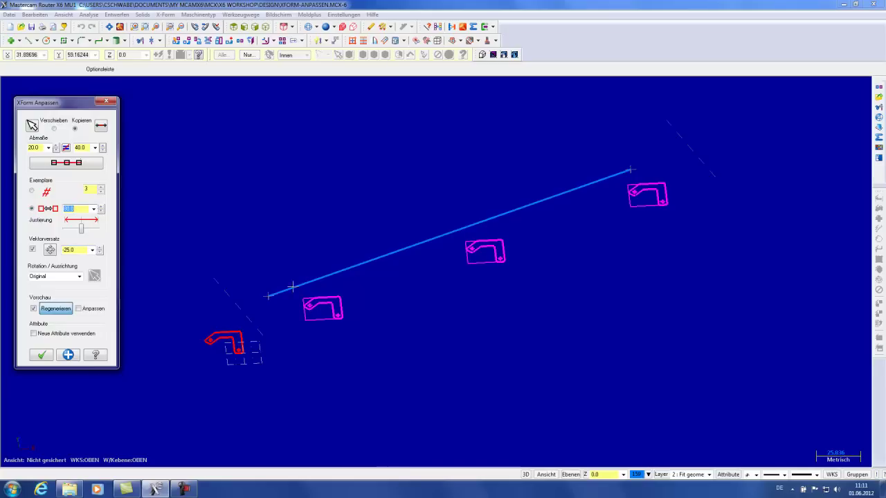
Step: Adjust the vector offset with the spin arrows until it settles at -23.0
left_click(99, 248)
left_click(100, 247)
left_click(100, 248)
left_click(100, 248)
left_click(99, 248)
left_click(100, 247)
left_click(99, 248)
left_click(99, 247)
left_click(99, 248)
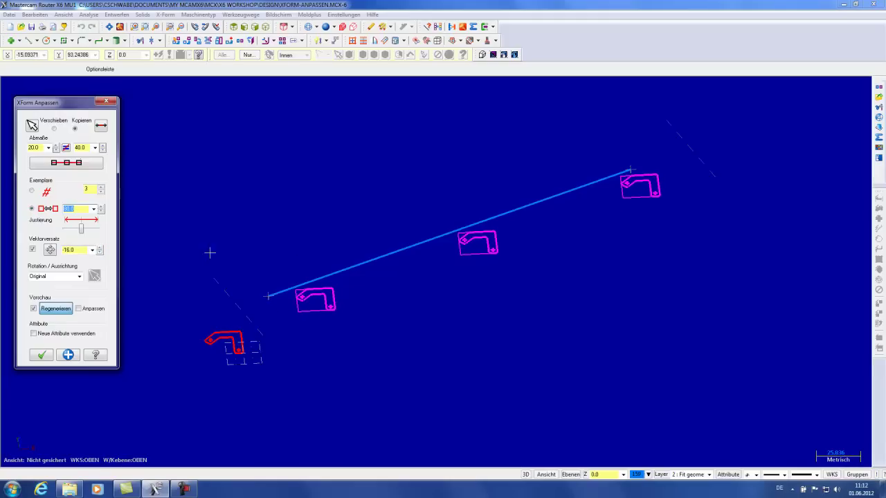
left_click(100, 252)
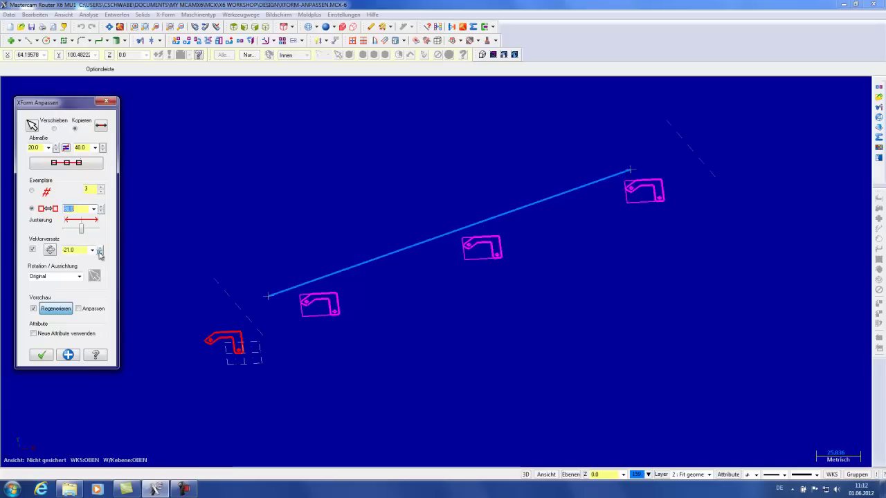
left_click(100, 248)
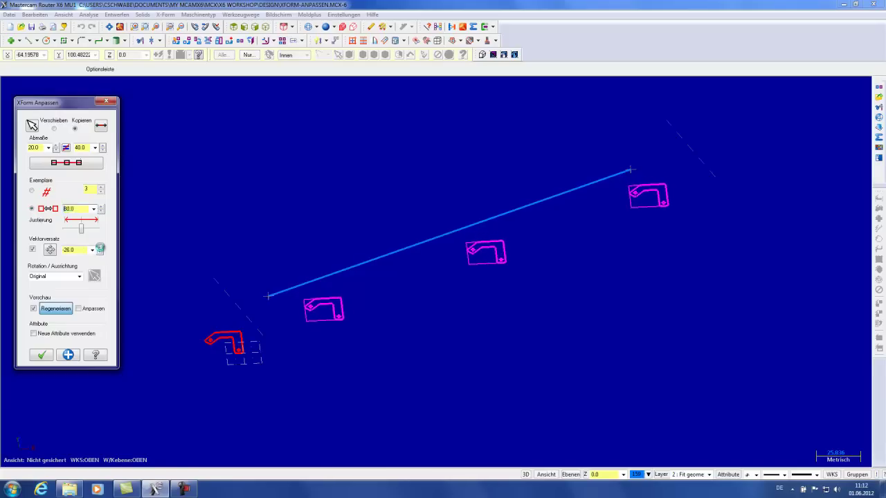
left_click(101, 248)
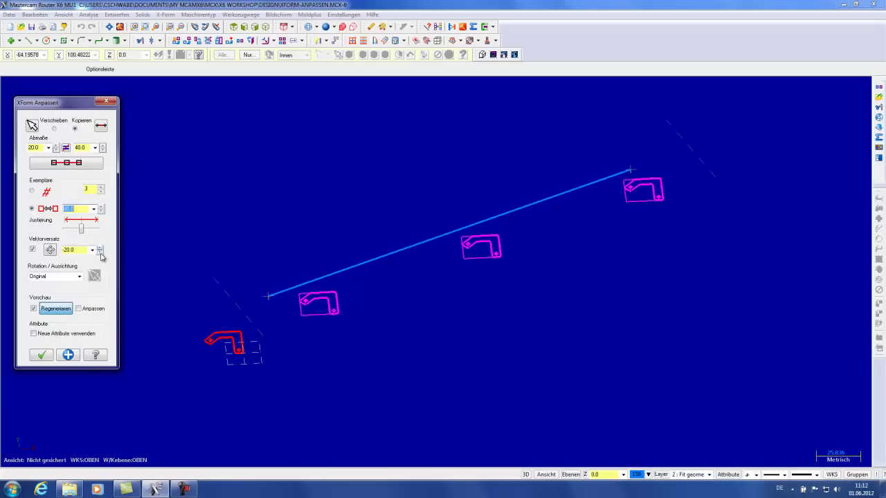
left_click(100, 253)
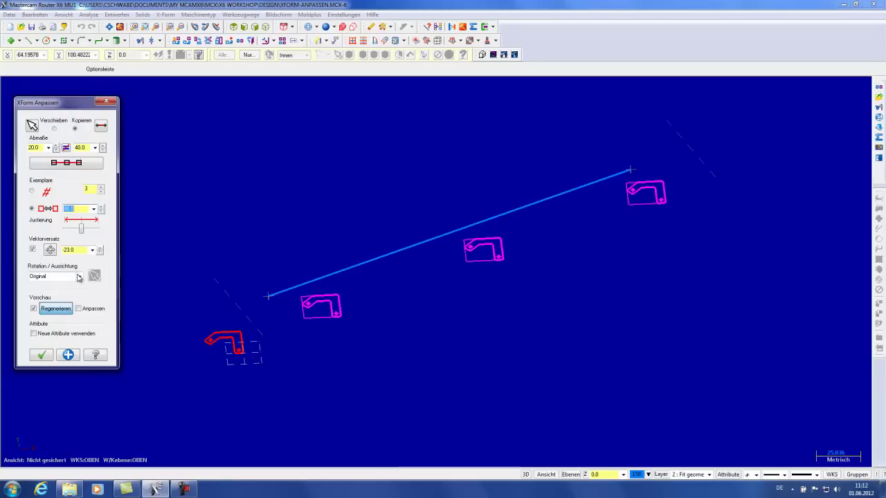
Step: Set Rotation/Ausrichtung to Ausrichtungsgeometrie so the copies follow the line's direction
left_click(80, 276)
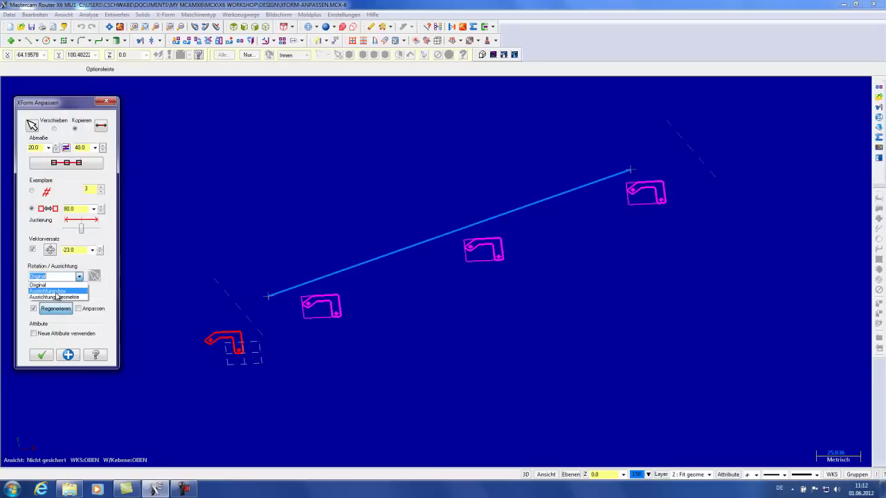
left_click(57, 292)
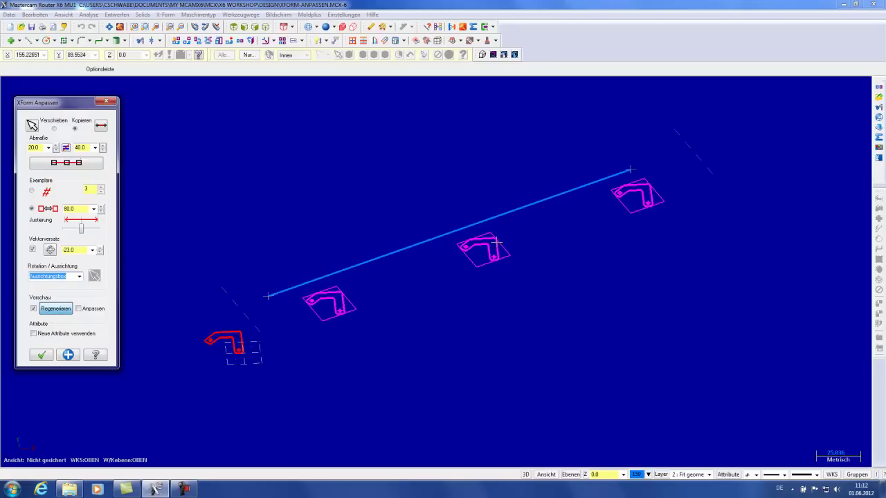
left_click(80, 276)
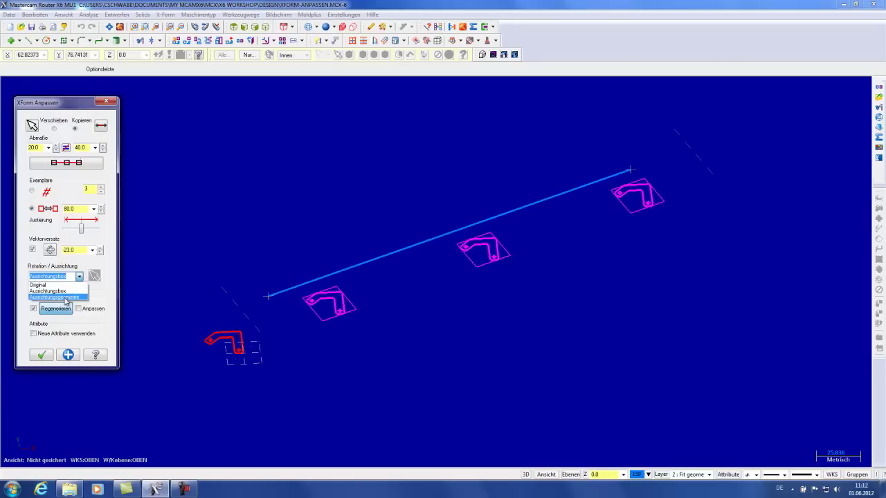
left_click(66, 297)
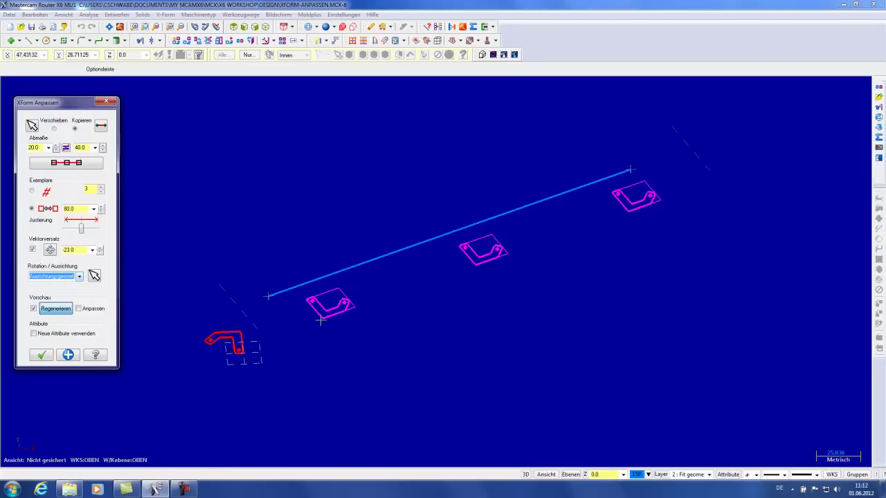
Step: Spin the vector offset to -20.0
left_click(100, 248)
left_click(100, 249)
left_click(101, 249)
left_click(101, 248)
left_click(100, 249)
left_click(100, 248)
left_click(100, 253)
left_click(101, 253)
left_click(101, 252)
left_click(101, 252)
left_click(100, 253)
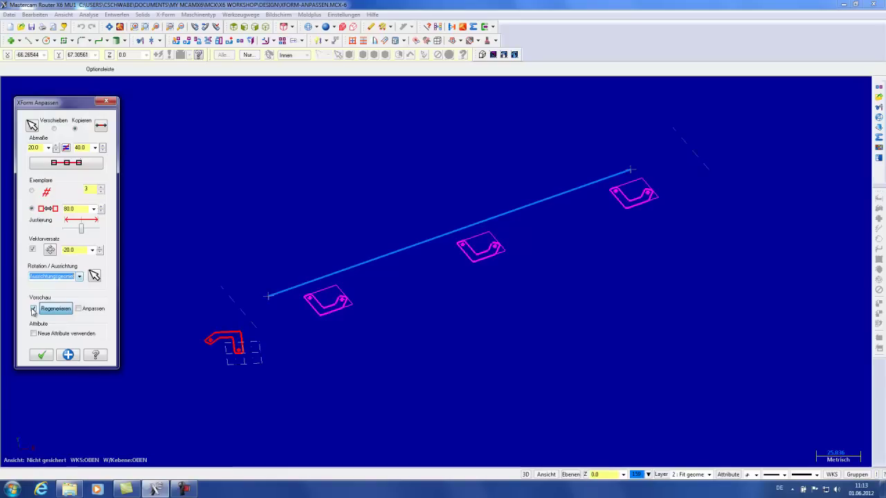
Step: Commit the three fitted bracket copies and clear their temporary colours
left_click(41, 356)
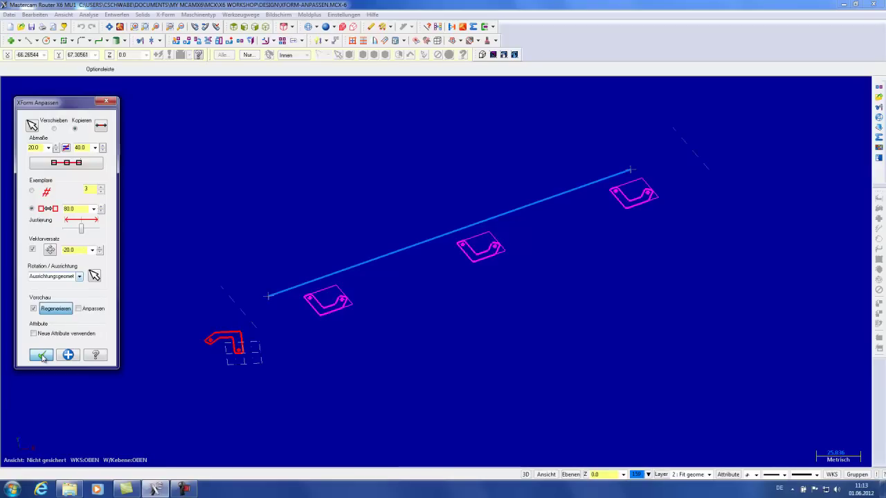
left_click(41, 356)
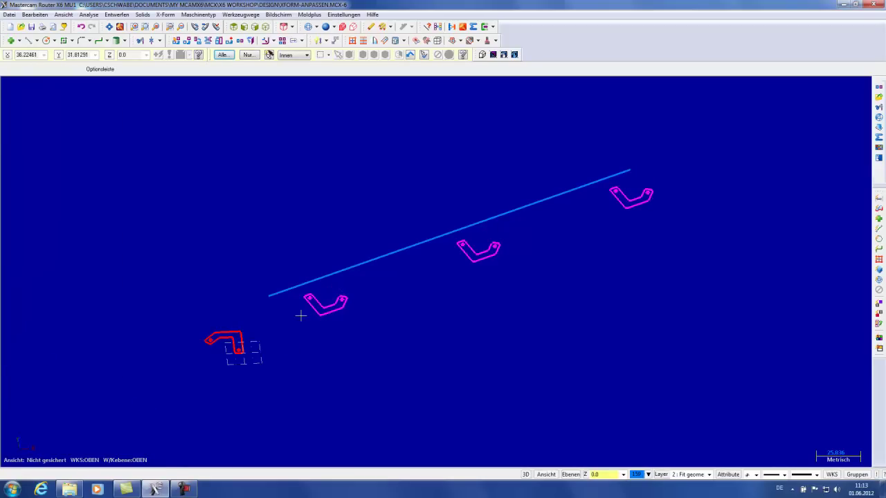
left_click(439, 26)
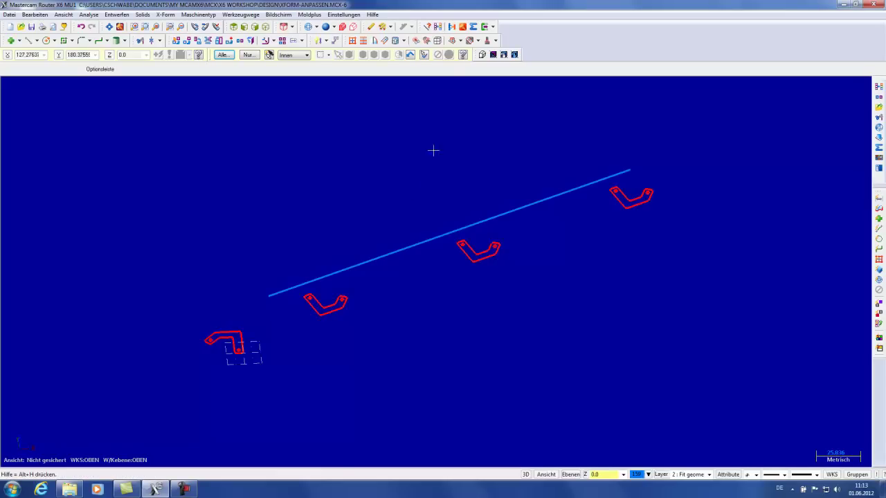